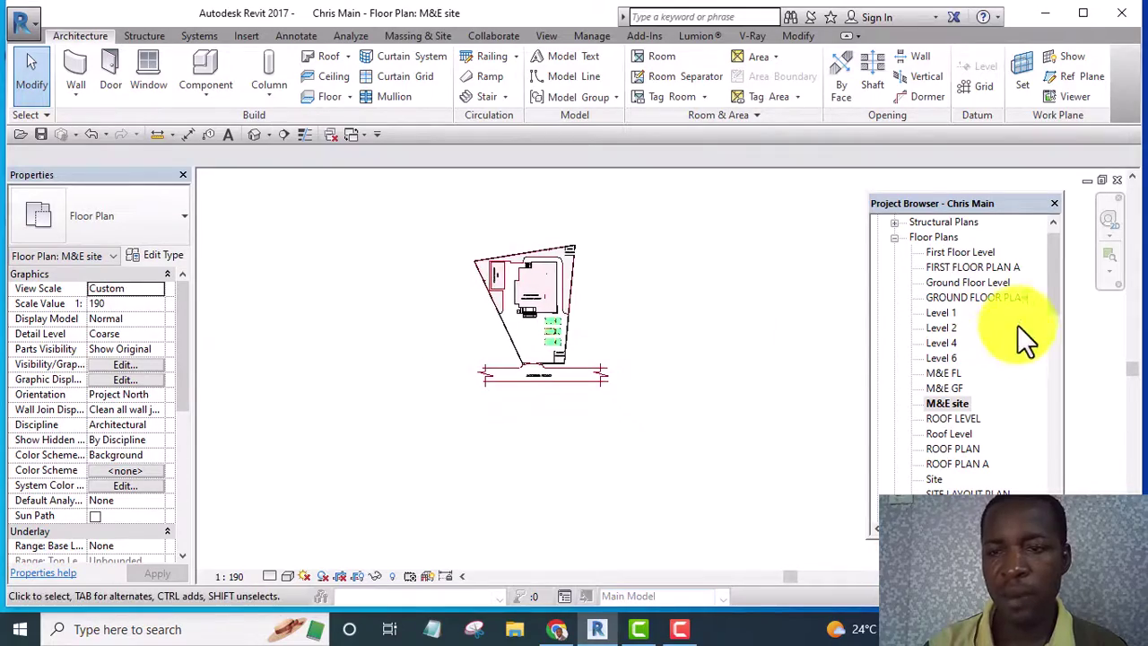
Zoom in on the M&E site floor plan of the Chris Main project
scroll(1059, 269, up, 1)
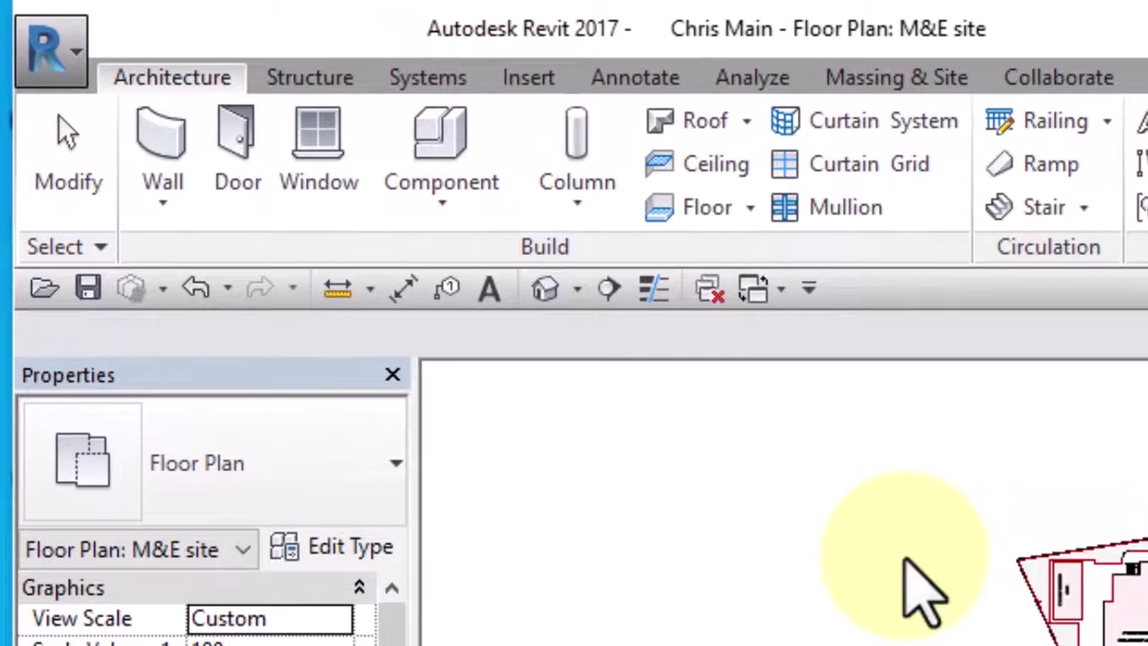
Open the DWG Export dialog from the application menu's Export > CAD Formats > DWG
click(54, 52)
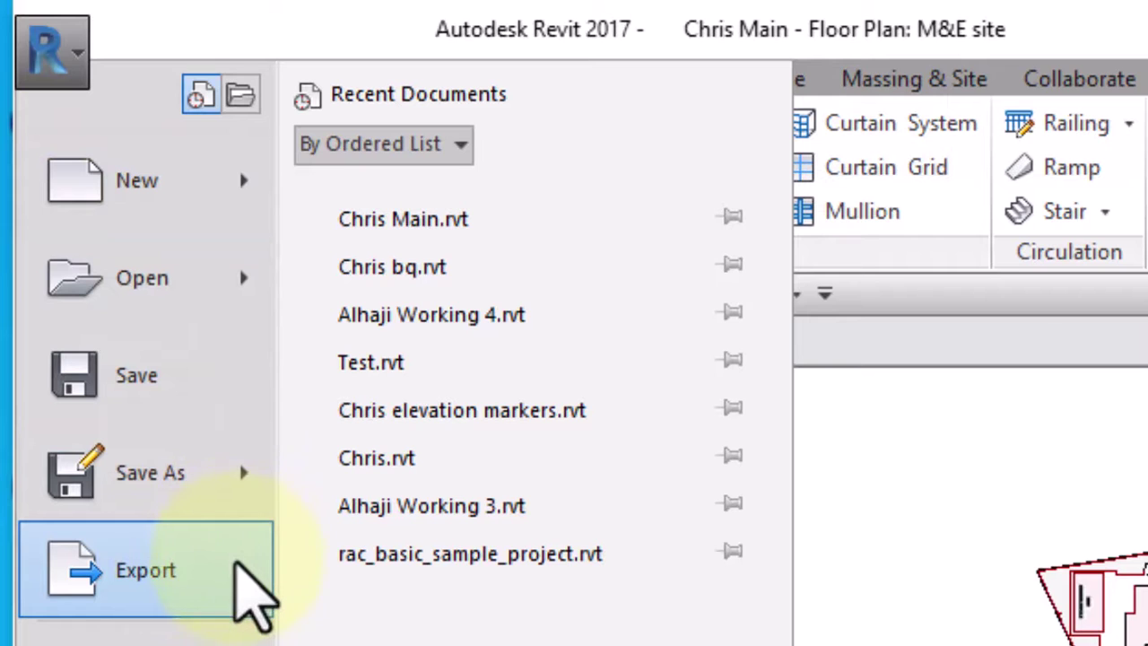
click(236, 563)
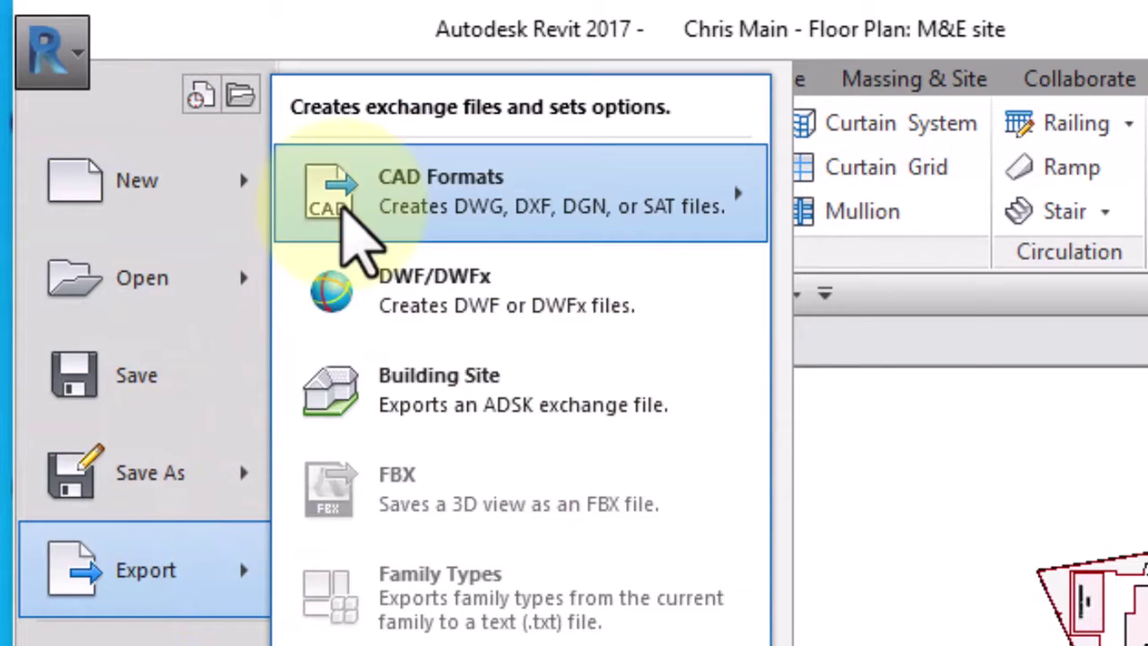
mouse_move(487, 218)
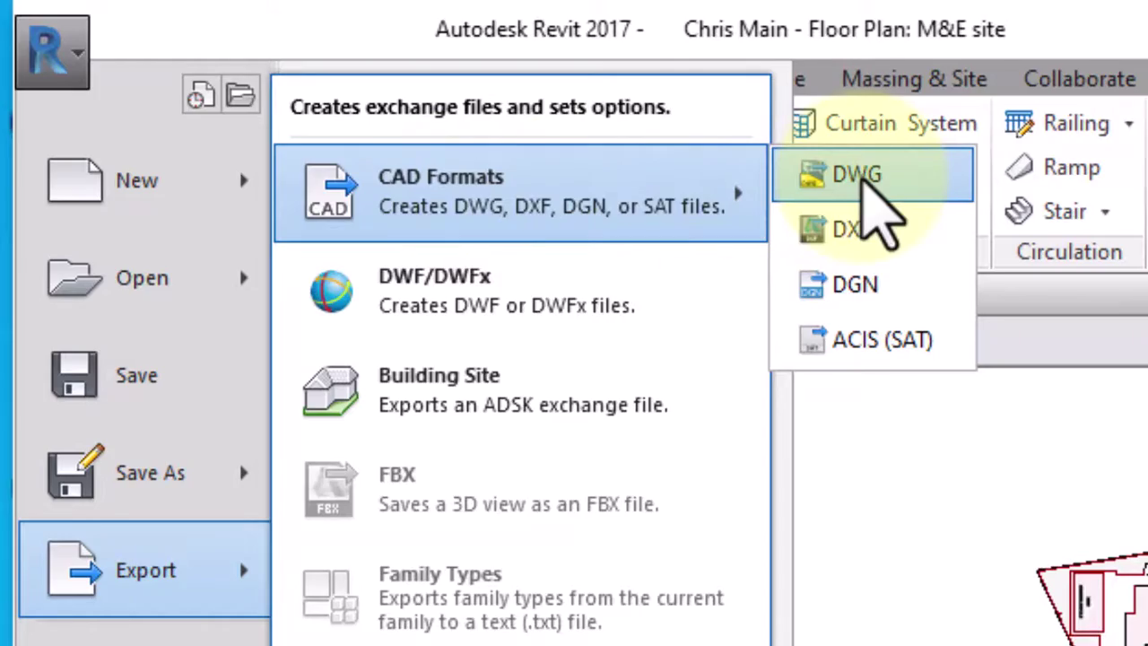
click(860, 175)
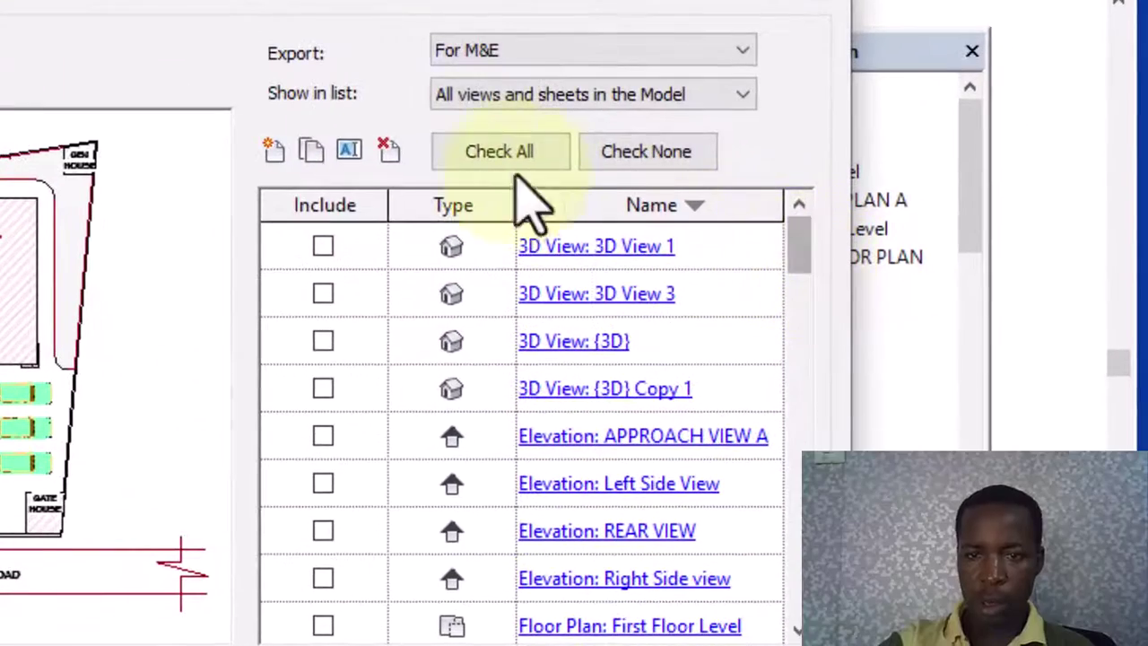
Add a new DWG export set, replacing its default name with 'titile block'
click(274, 151)
drag(405, 164, 328, 164)
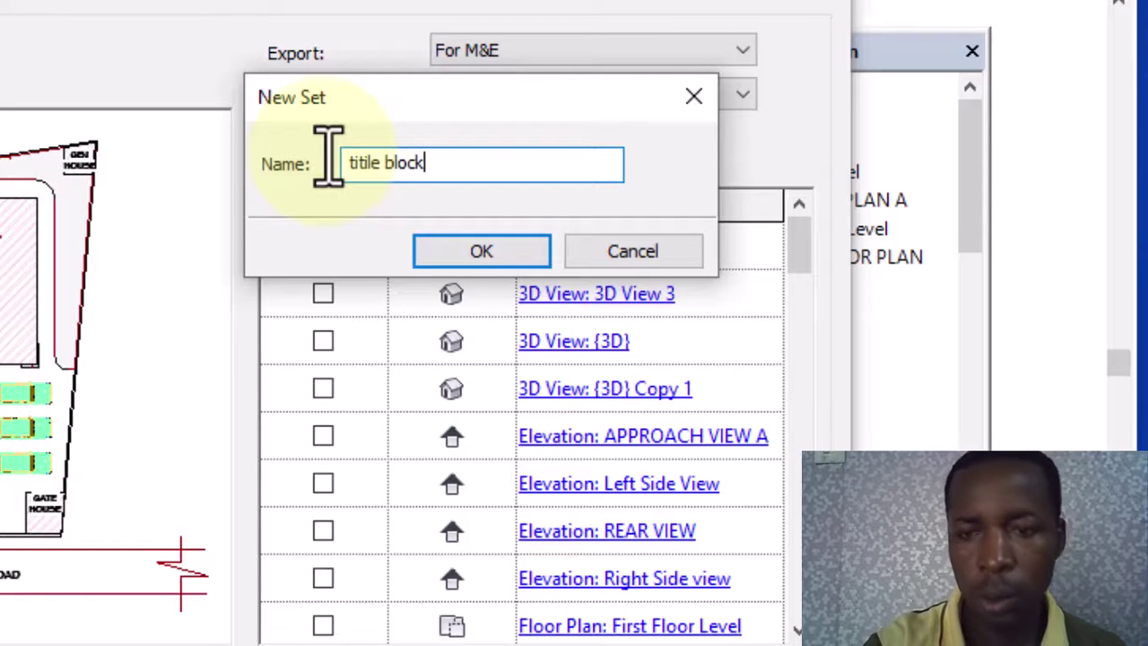
click(432, 248)
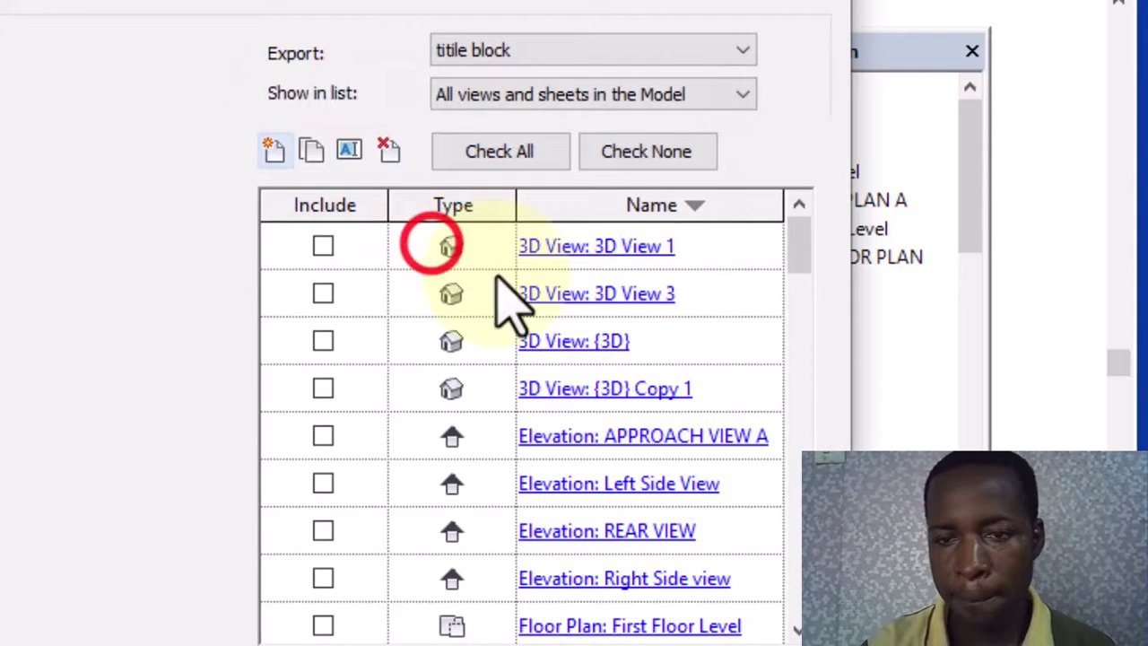
Include Sheet: 01 - SITE LAYOUT PLAN for export, leaving the ground floor plan unticked
drag(799, 241, 794, 526)
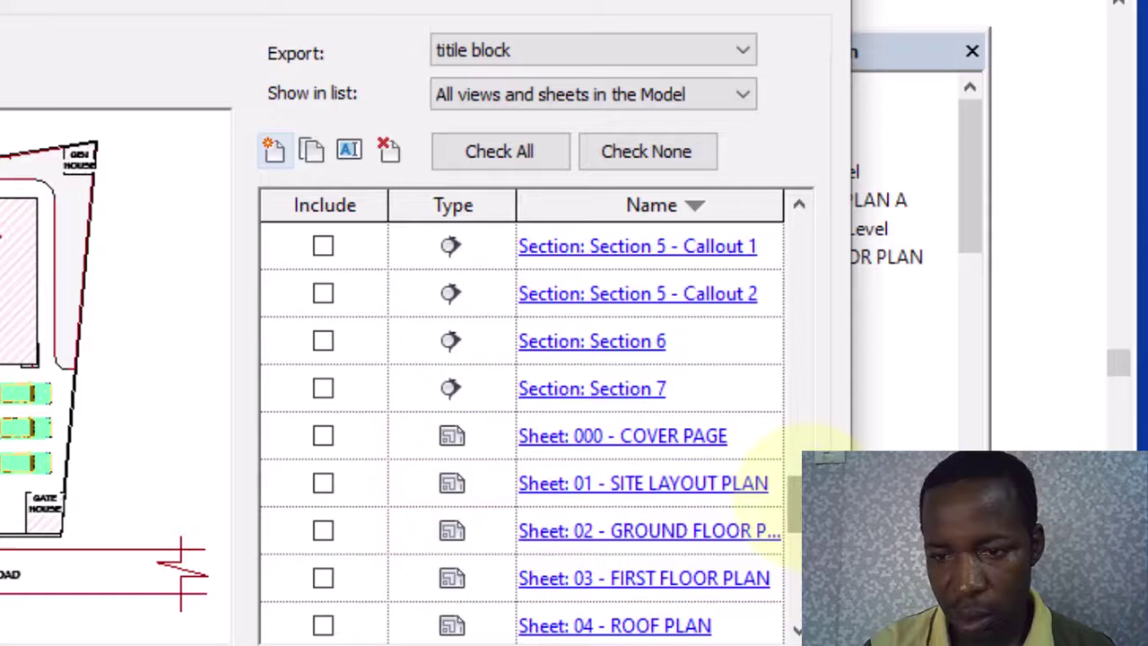
drag(794, 485, 795, 492)
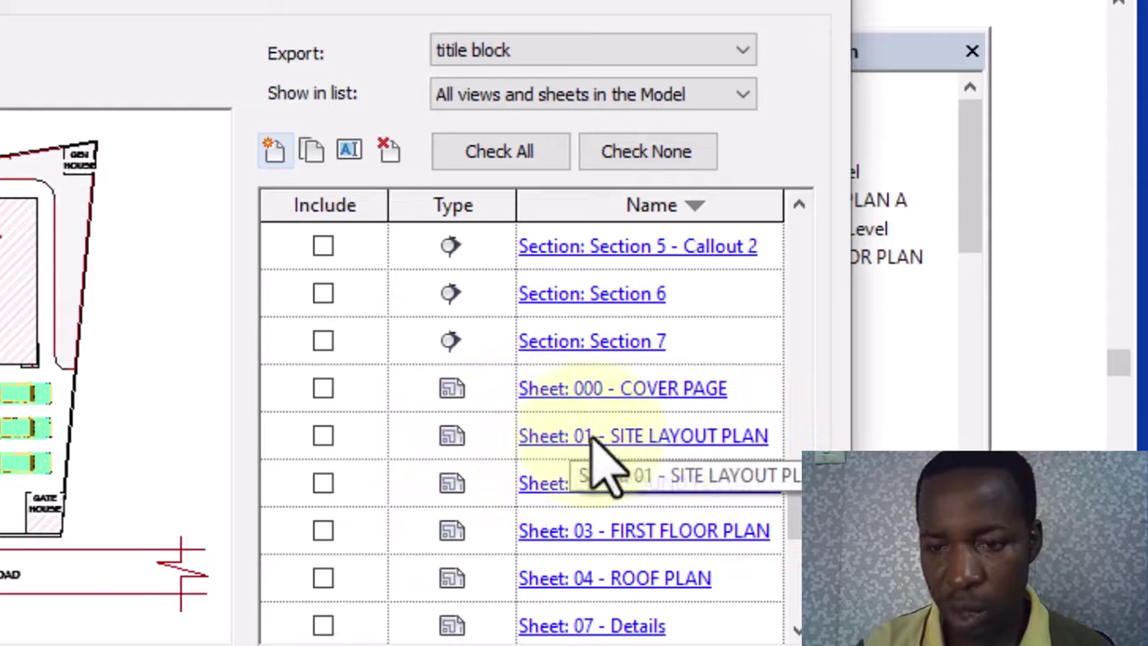
click(323, 436)
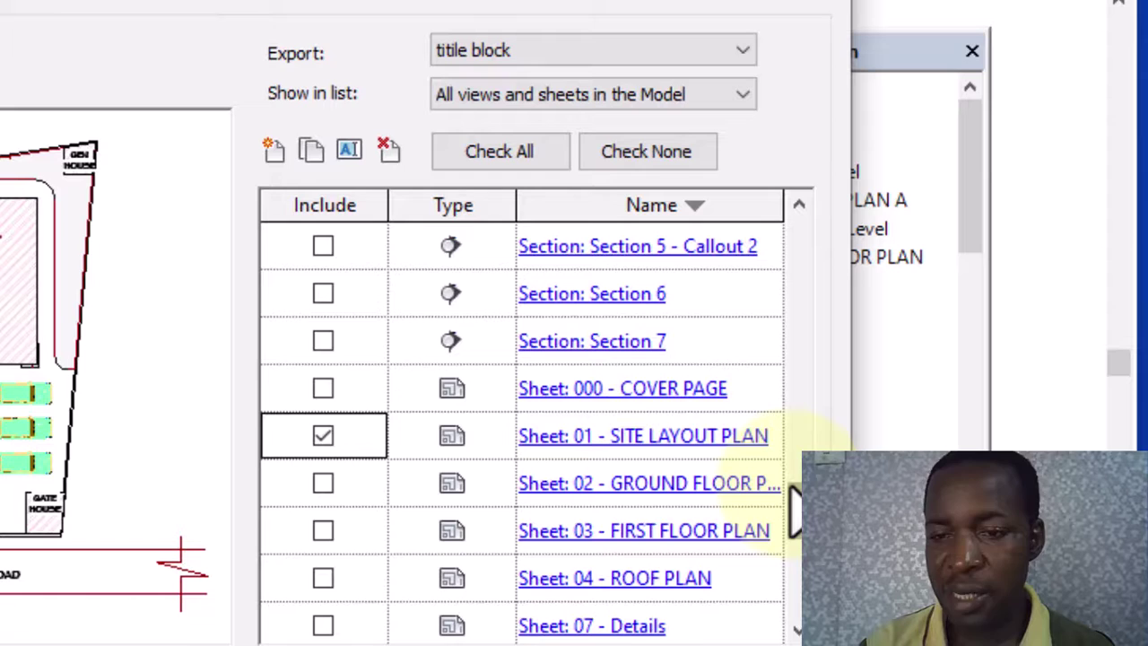
drag(797, 506, 804, 358)
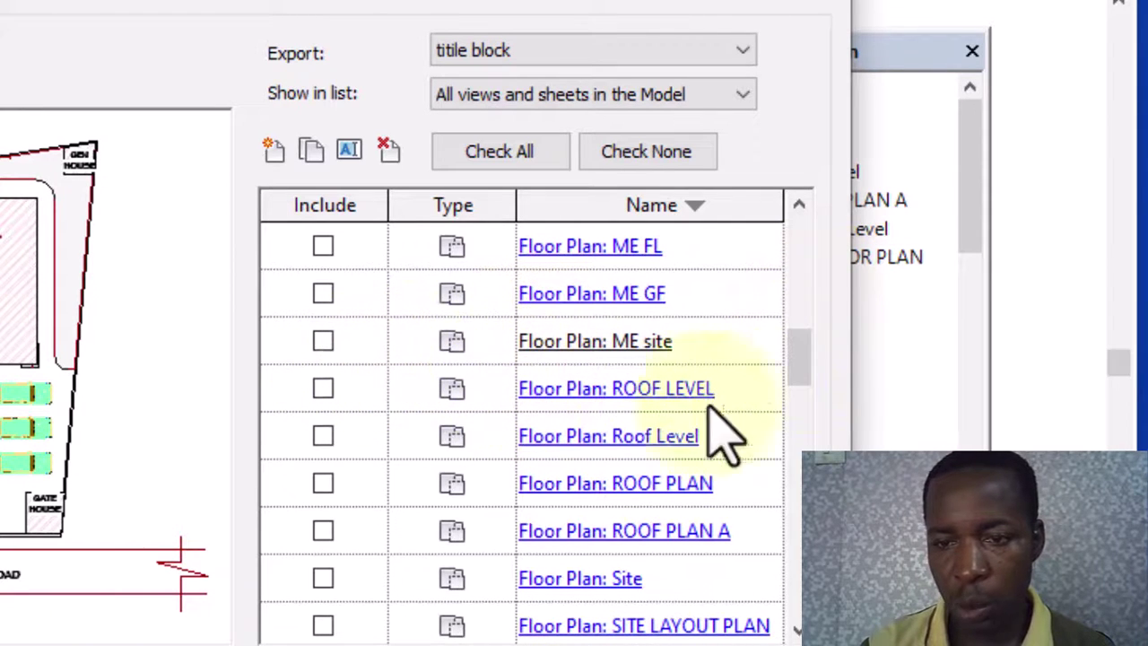
drag(795, 367, 793, 338)
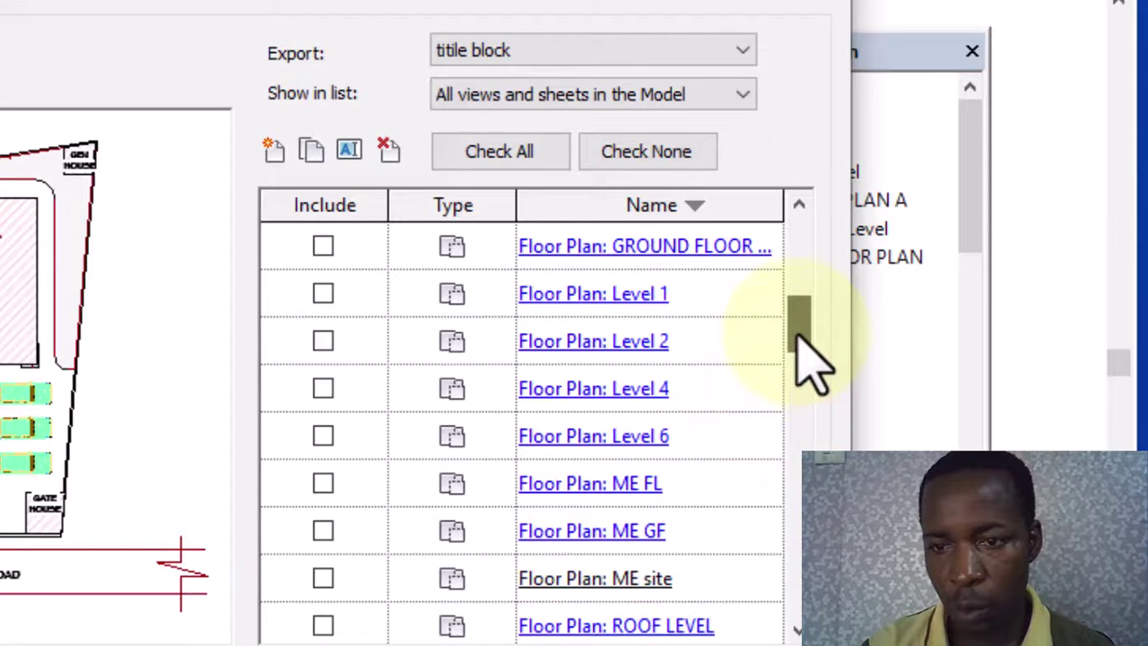
click(322, 245)
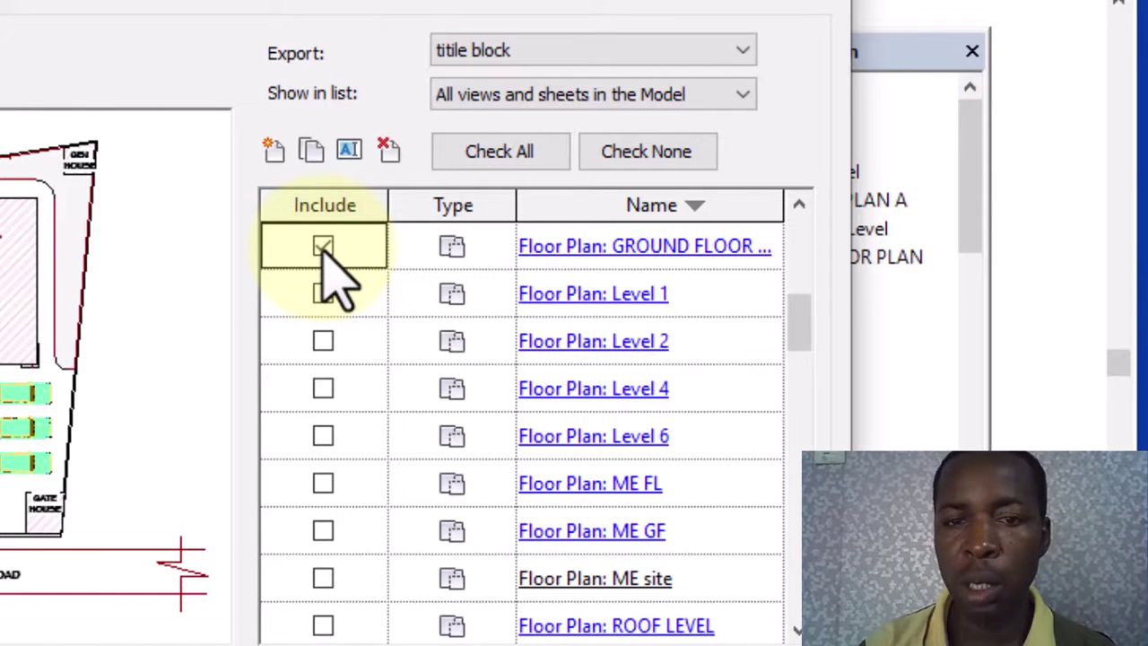
click(322, 245)
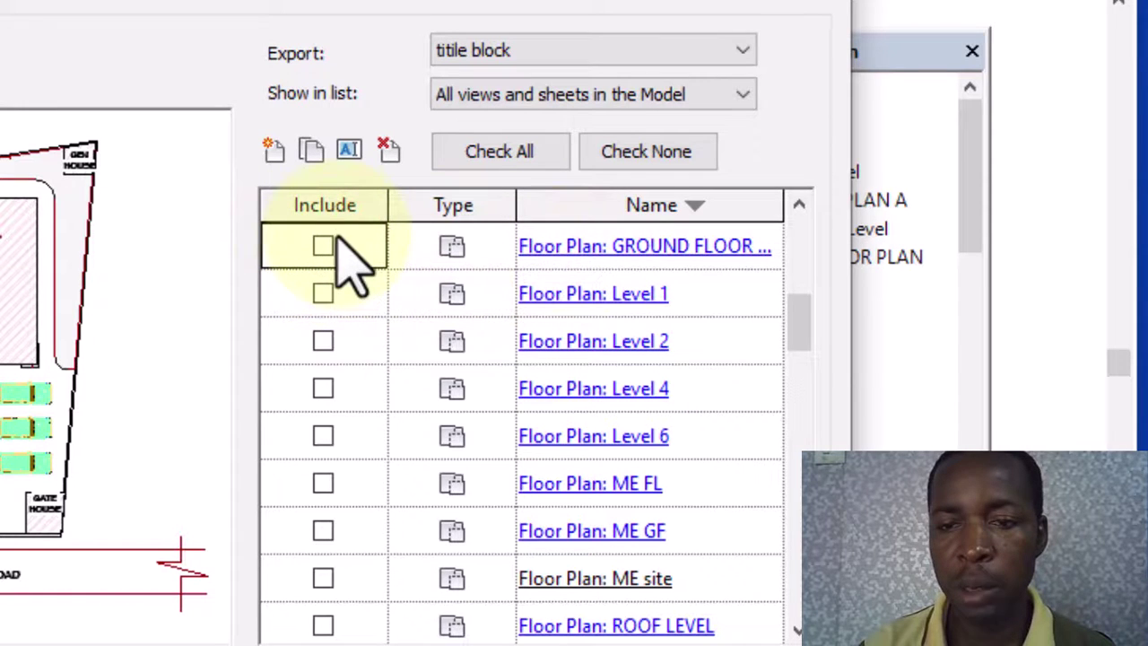
drag(800, 309, 791, 531)
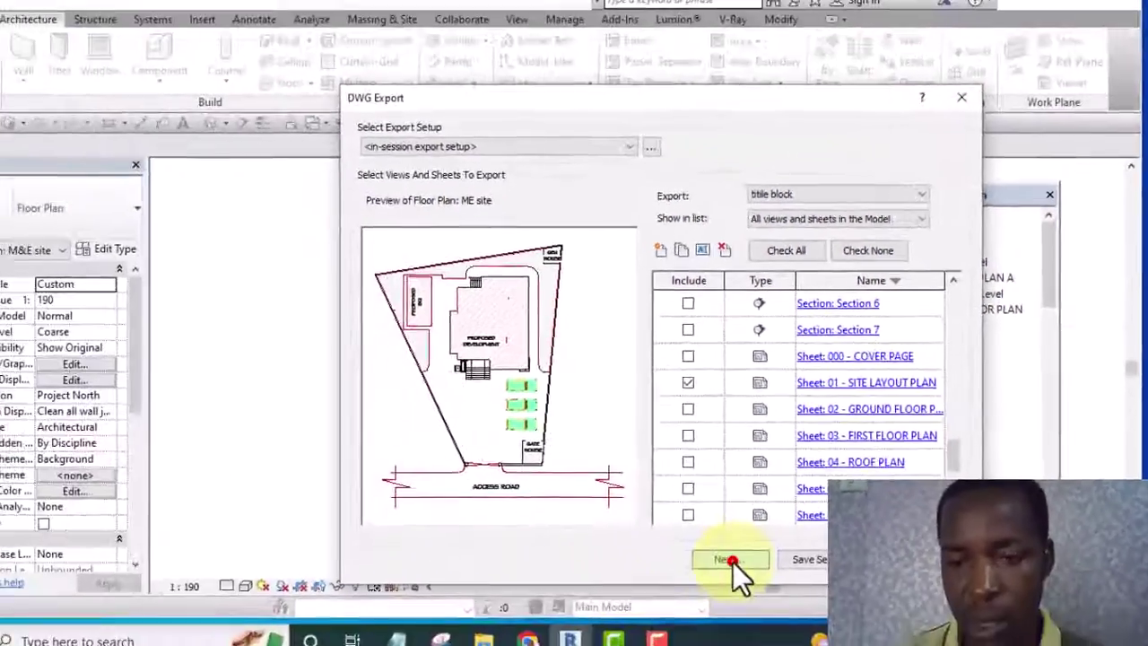
In the save dialog, create a 'With Title block' folder in M&E and open it
click(733, 563)
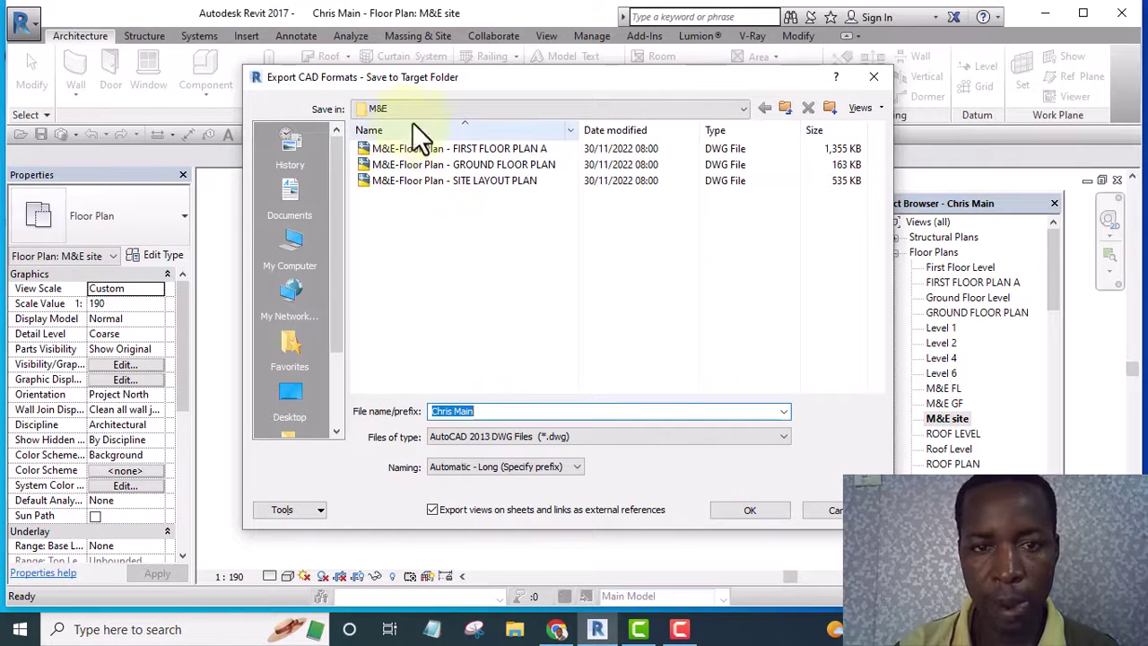
right_click(411, 233)
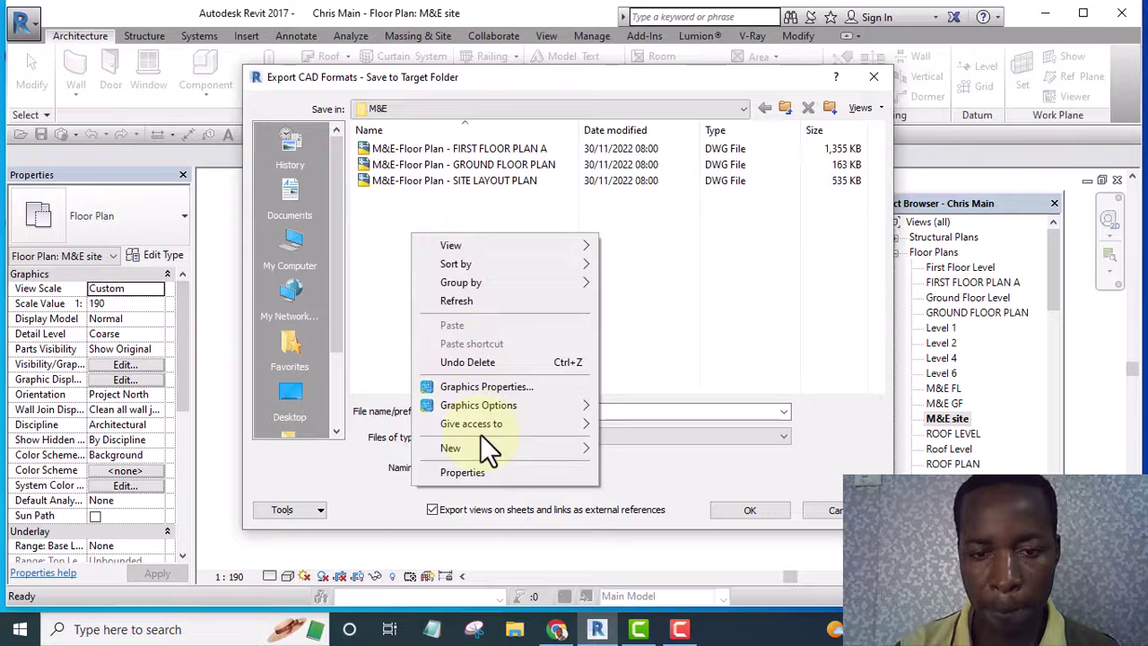
mouse_move(575, 448)
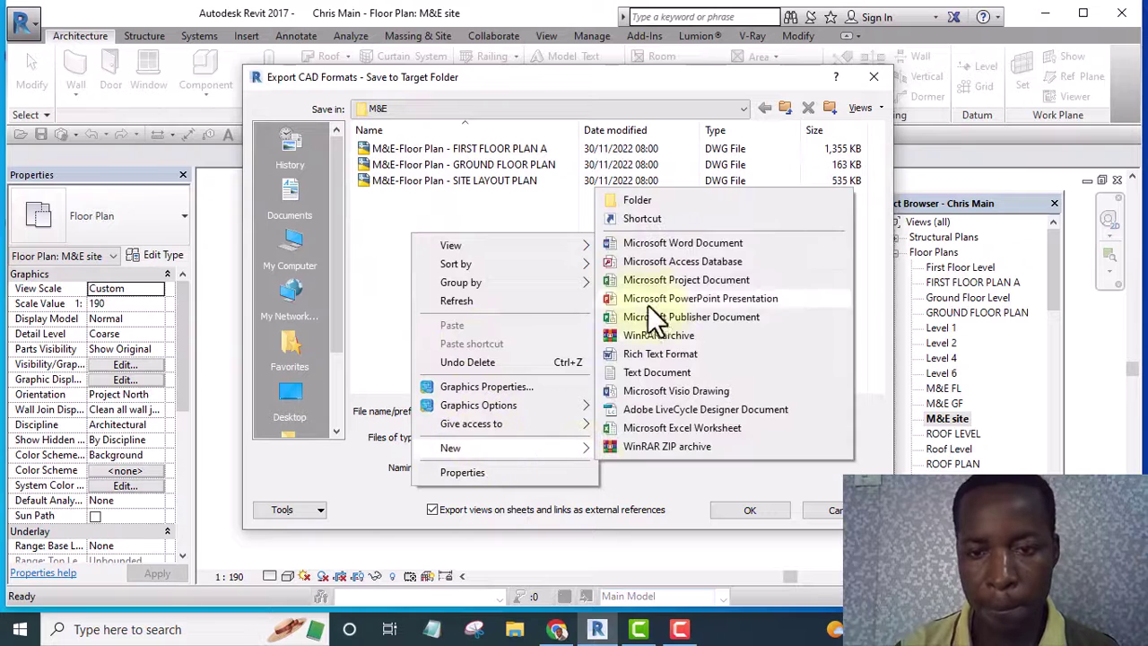
click(642, 200)
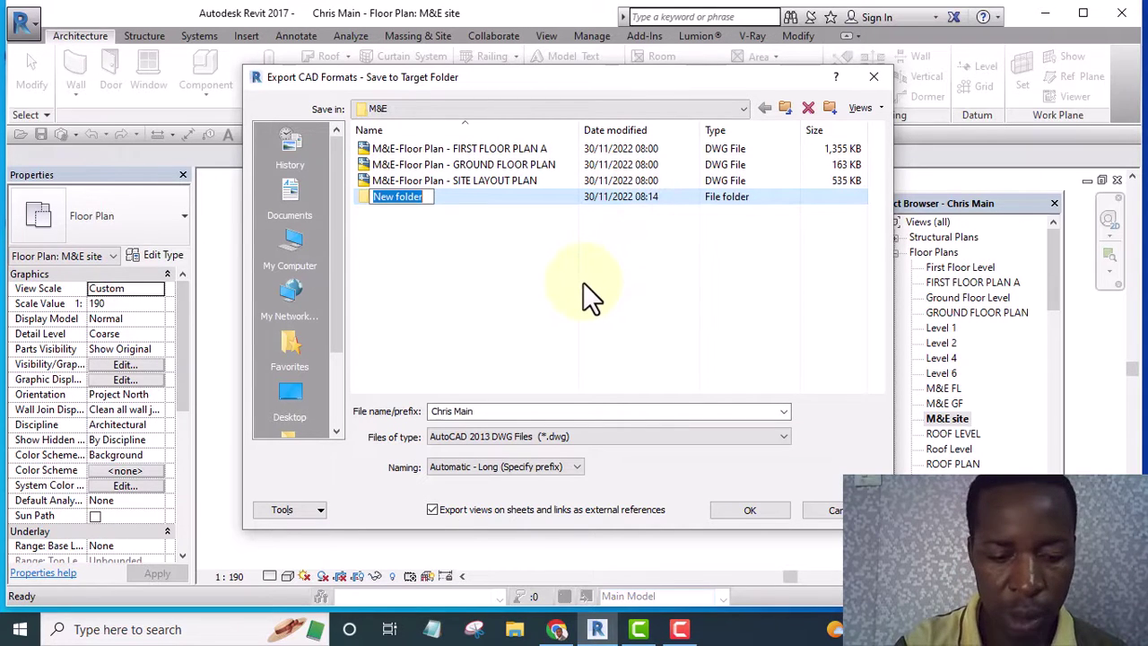
text(T)
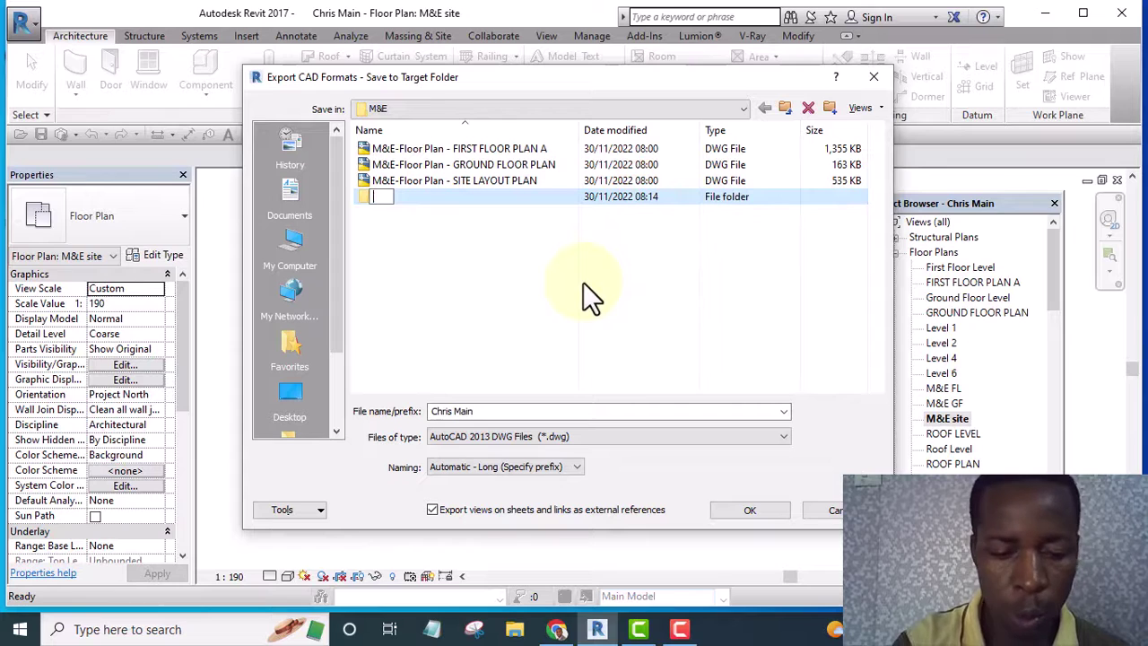
text(ith)
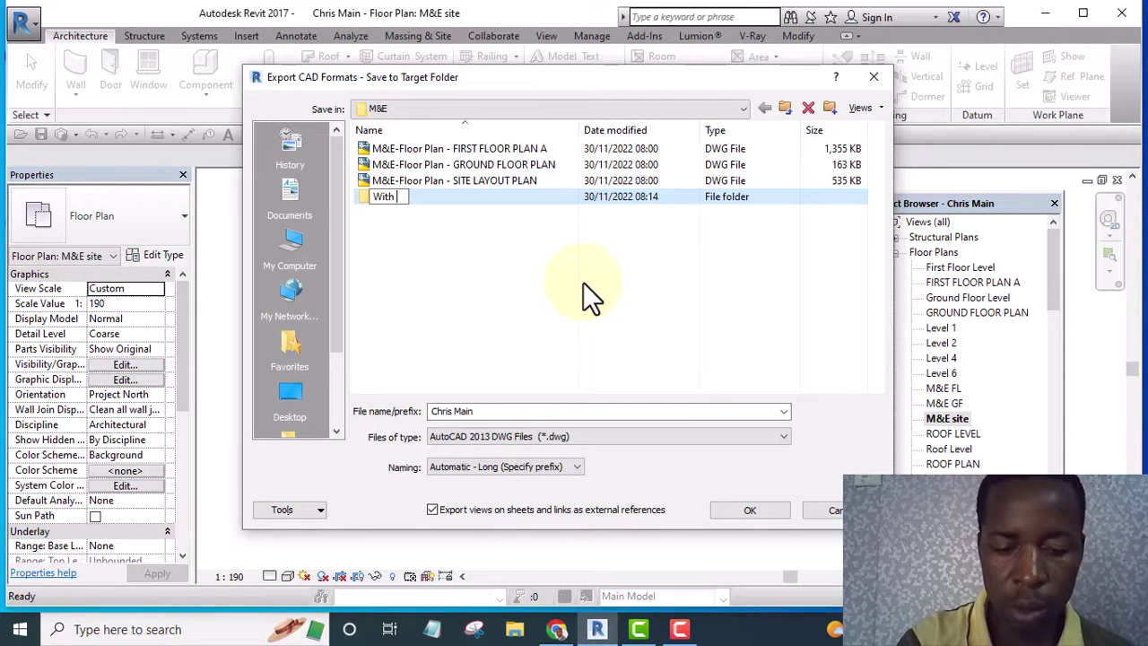
text( Tit)
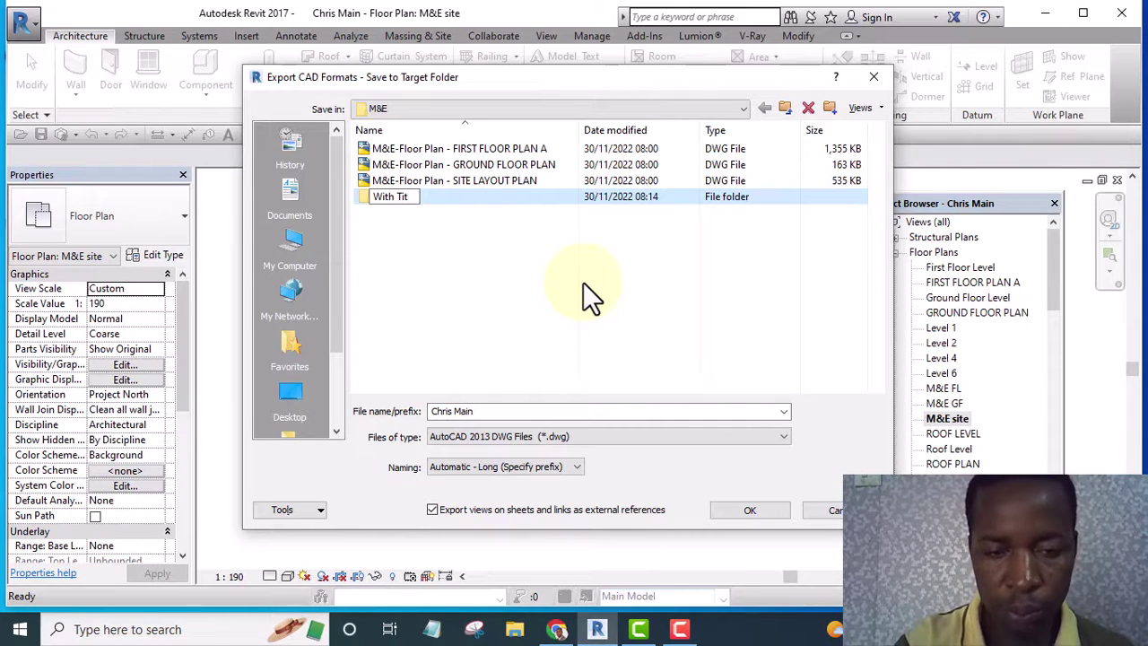
text(le )
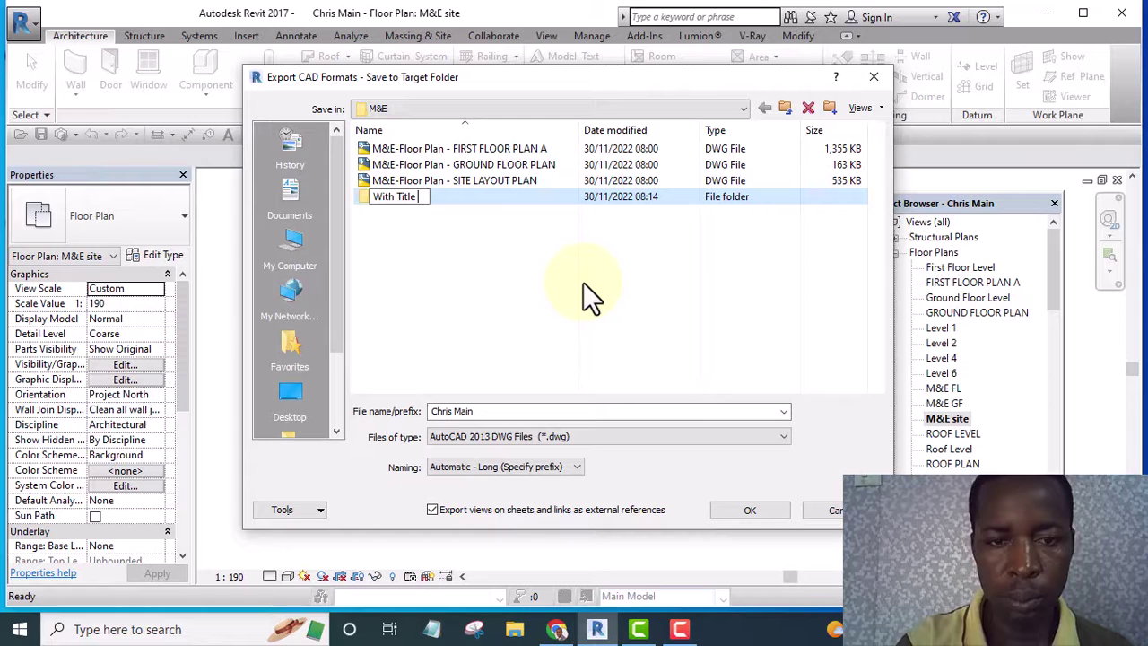
text(block)
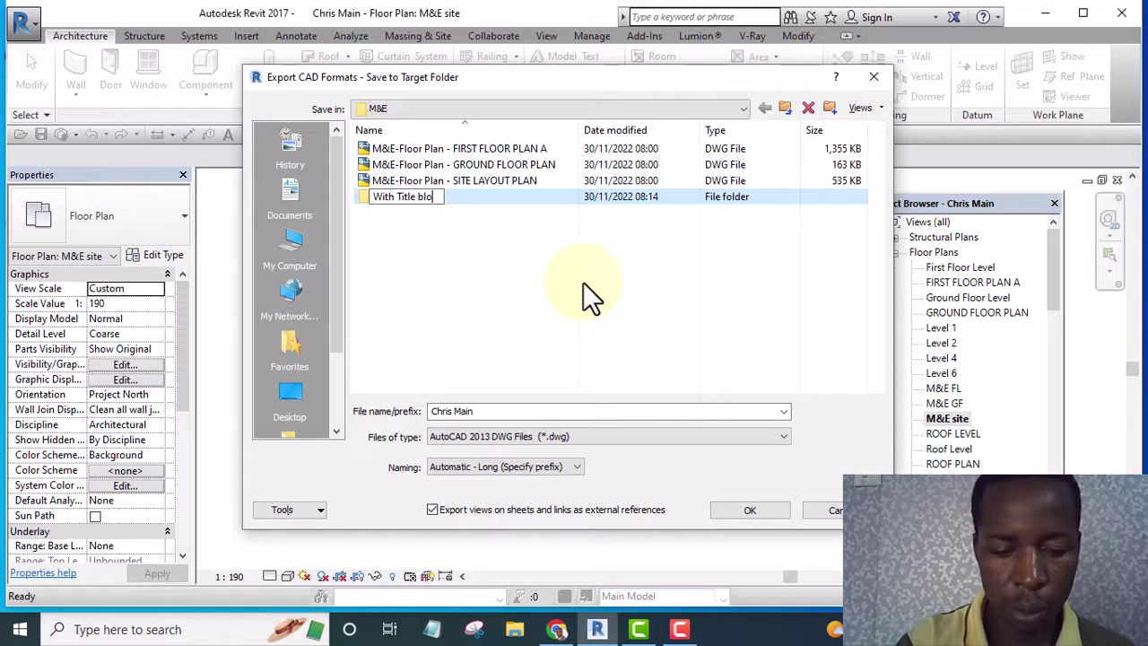
click(574, 298)
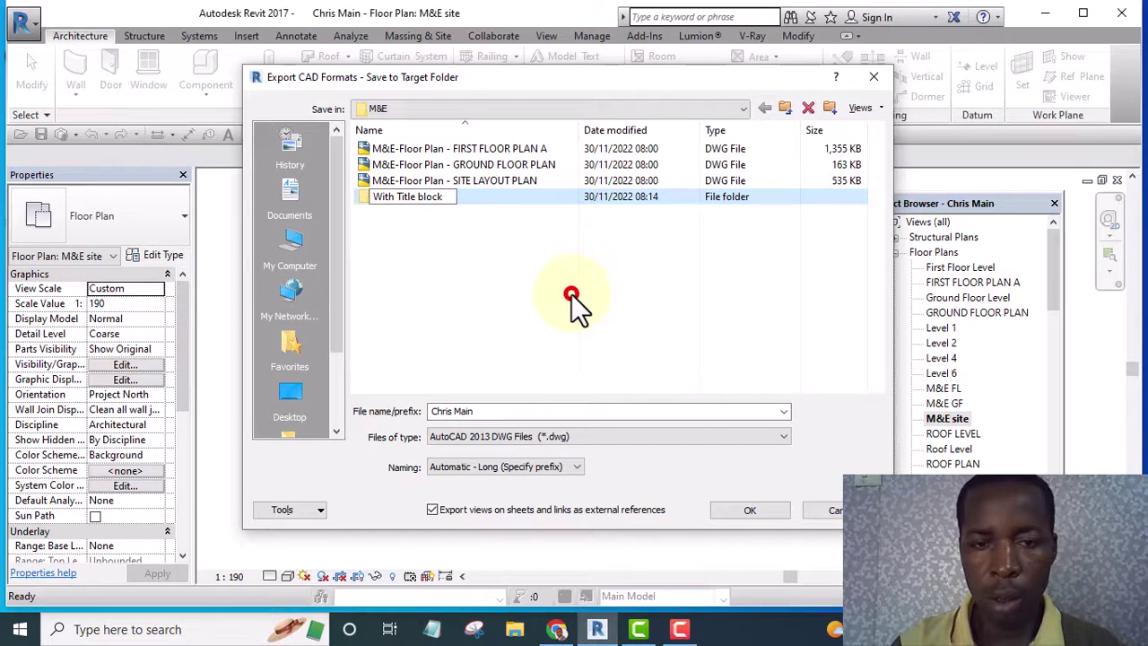
double_click(410, 198)
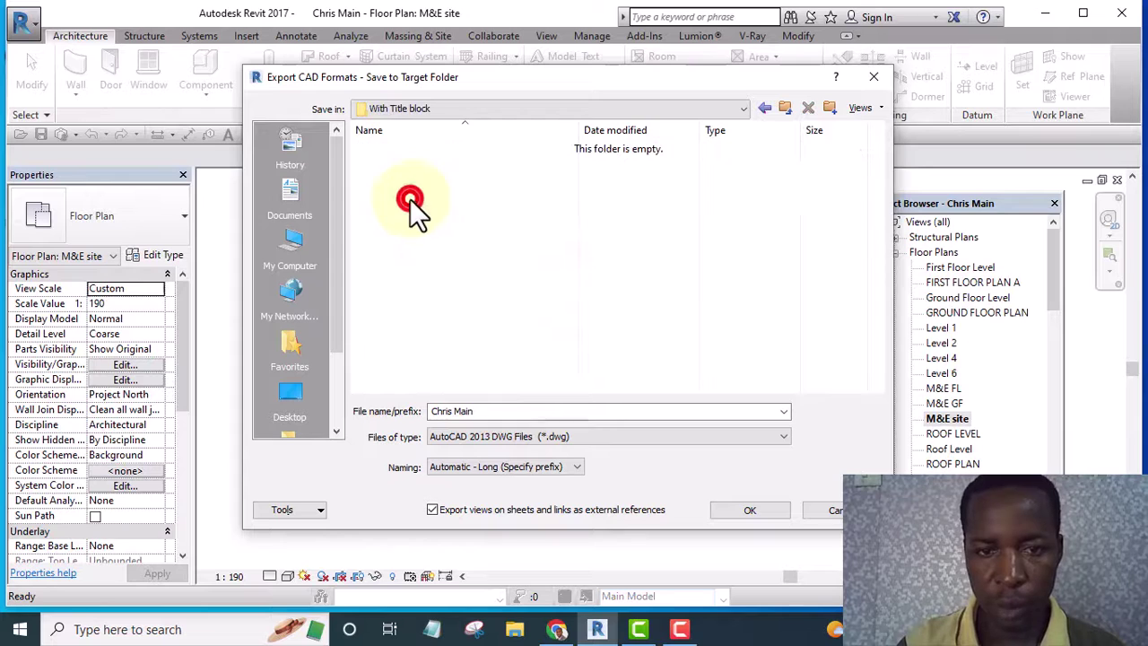
Set the file name prefix to 2 and export the sheet as AutoCAD 2013 DWG
click(494, 411)
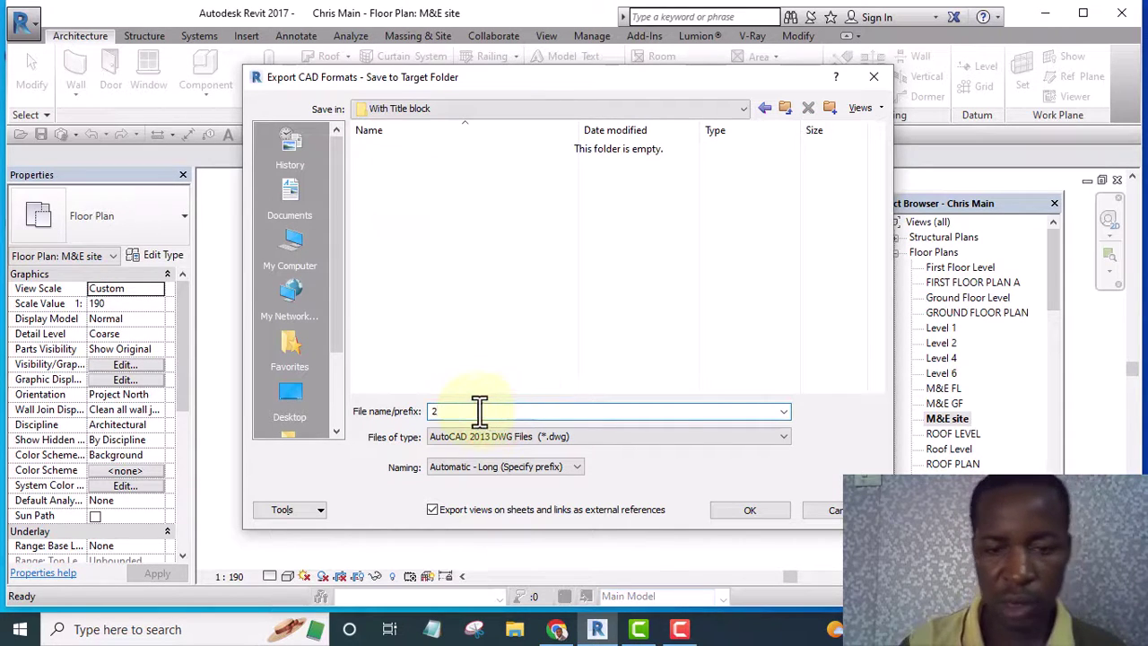
click(744, 510)
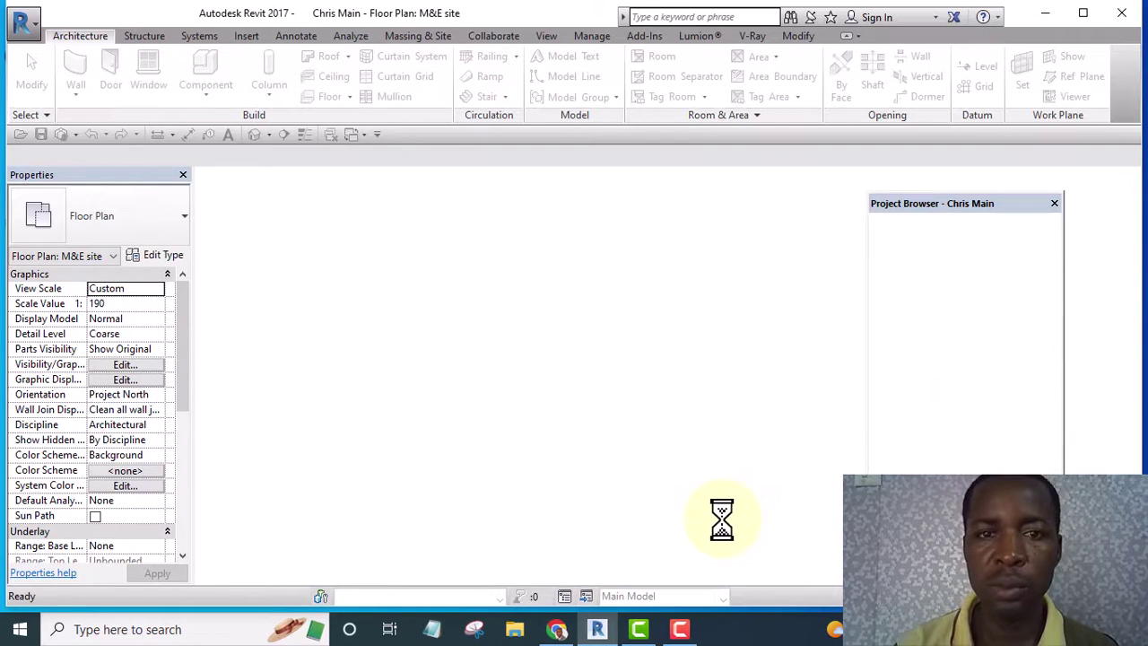
middle_drag(716, 423, 678, 429)
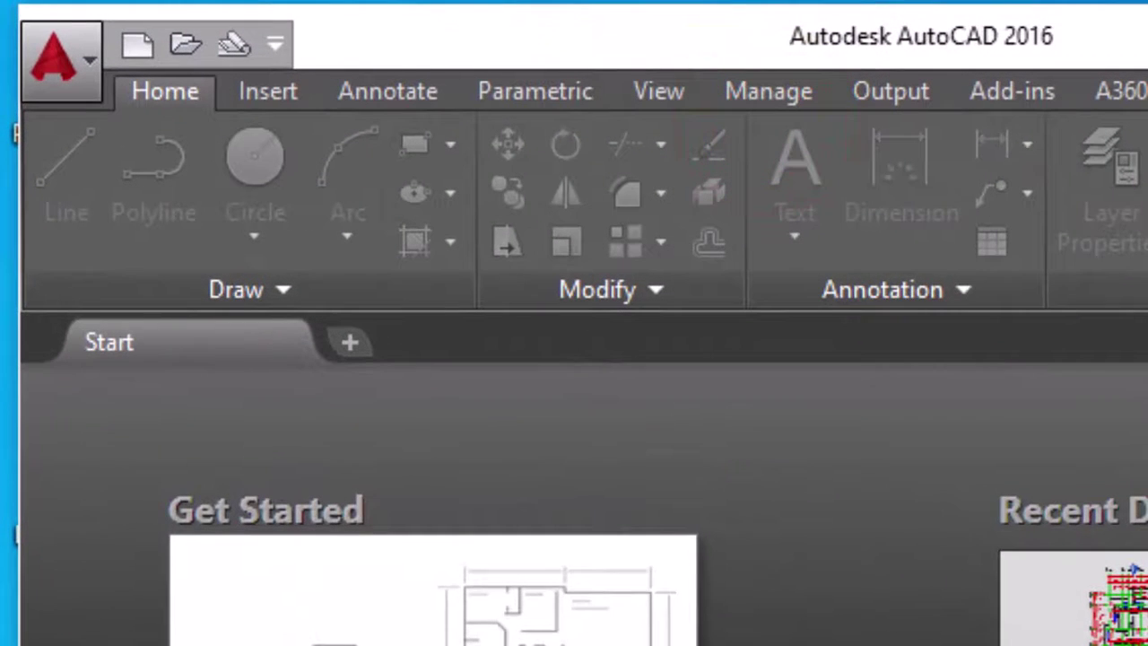
Bring up AutoCAD's Select File dialog and browse into the With Title block folder
click(65, 63)
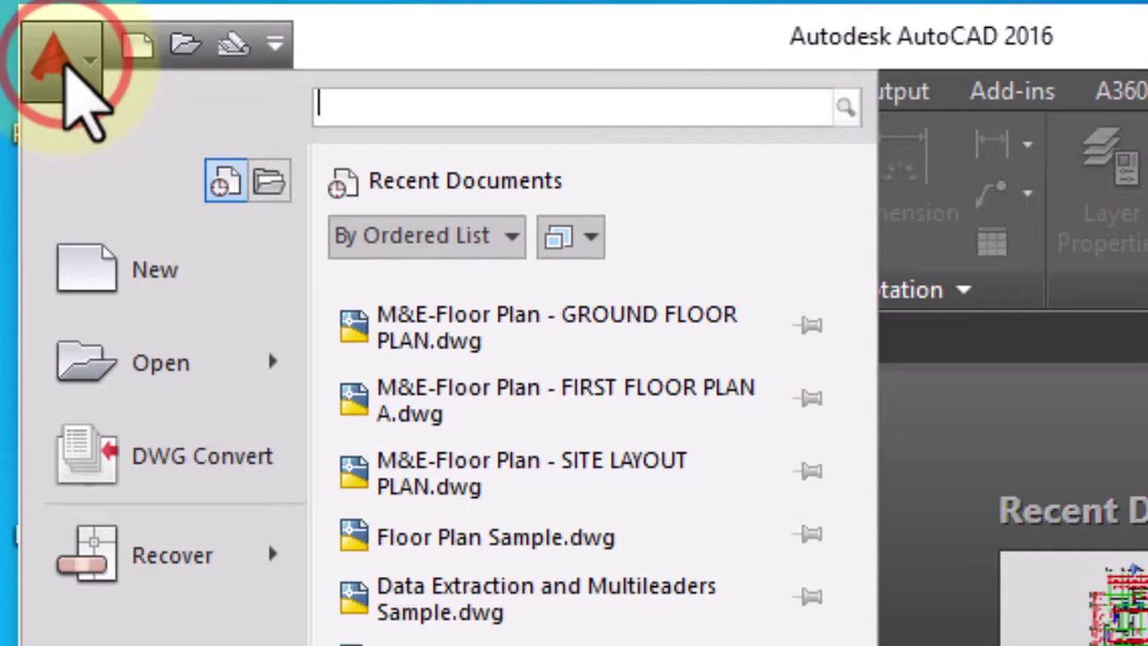
click(134, 350)
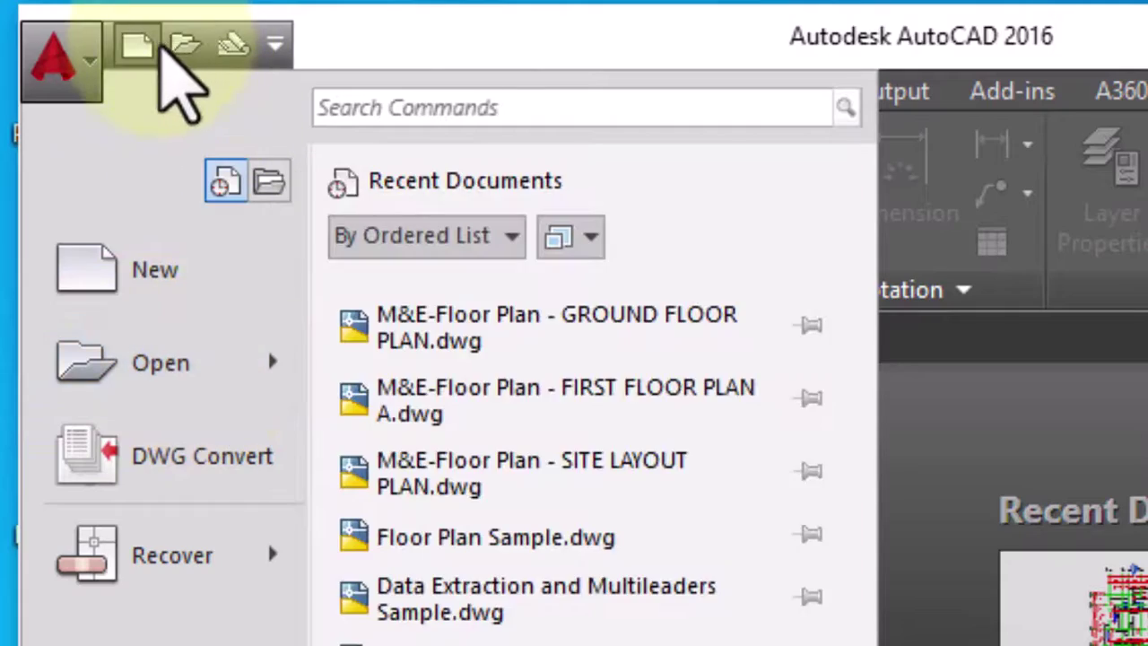
click(164, 45)
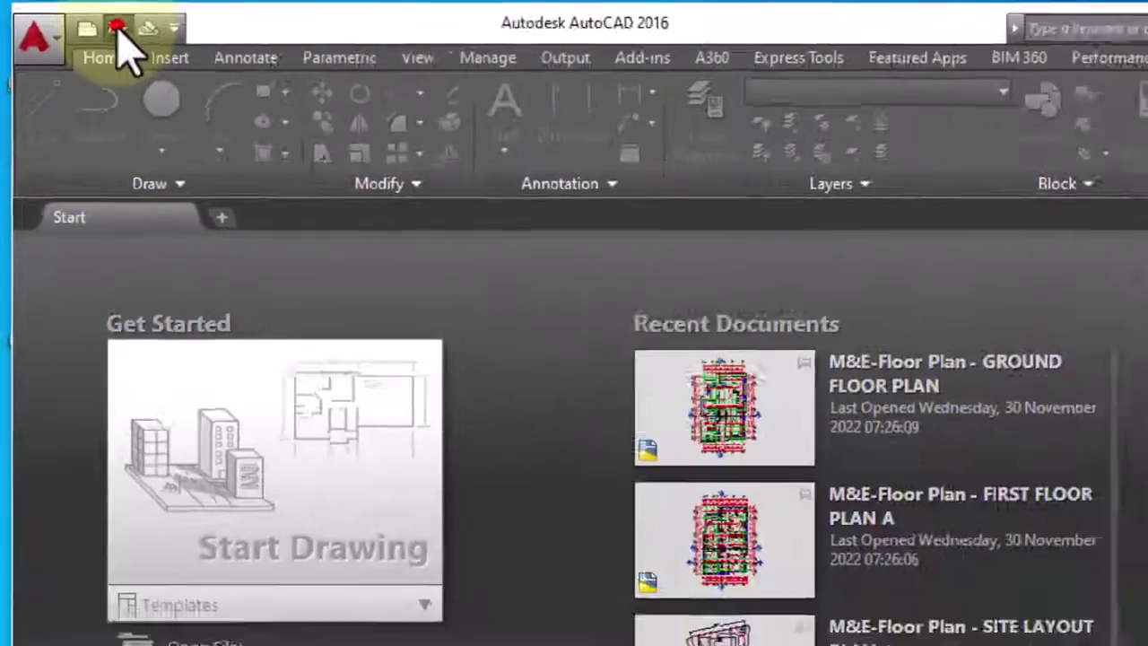
click(183, 47)
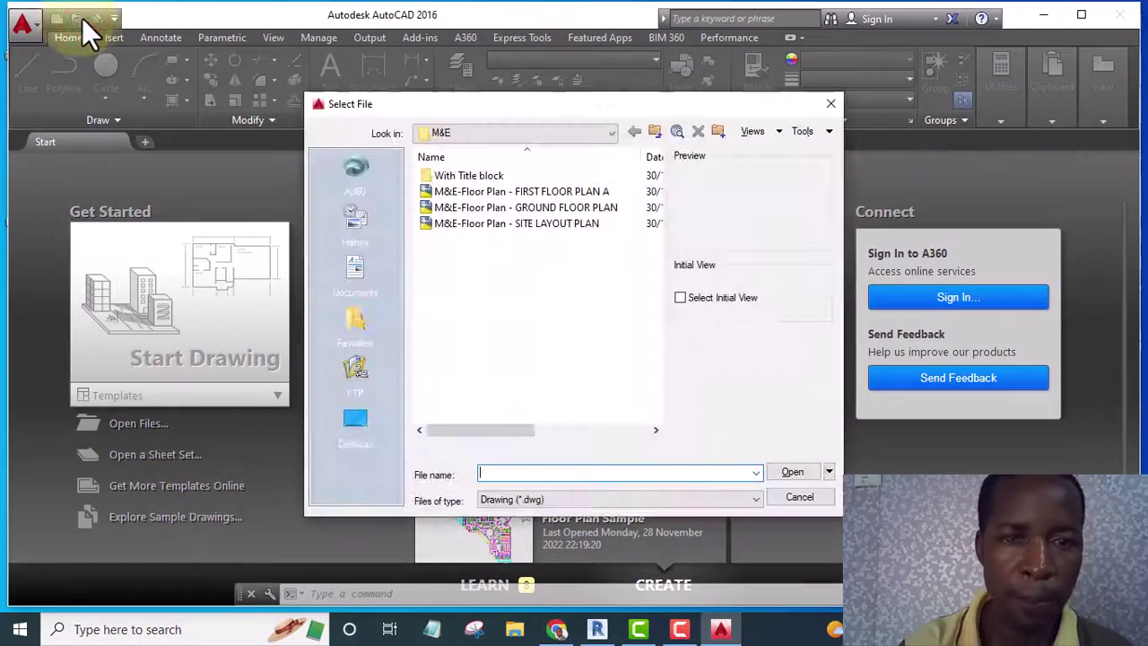
double_click(461, 175)
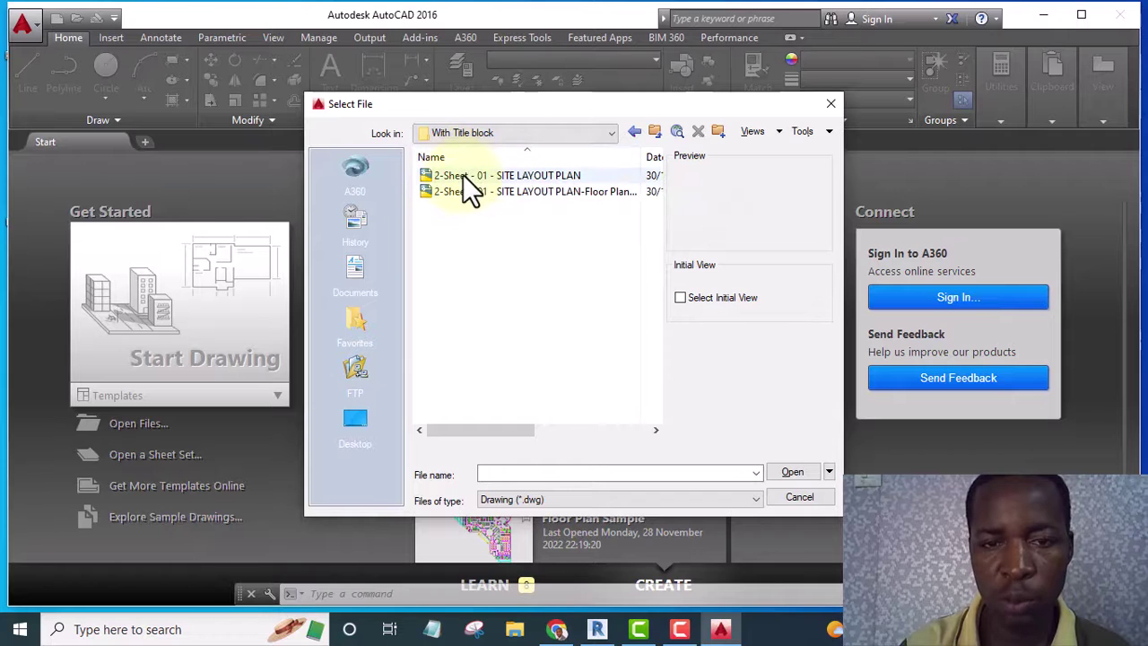
Select both 2-Sheet - 01 - SITE LAYOUT PLAN drawings and open them together
click(463, 175)
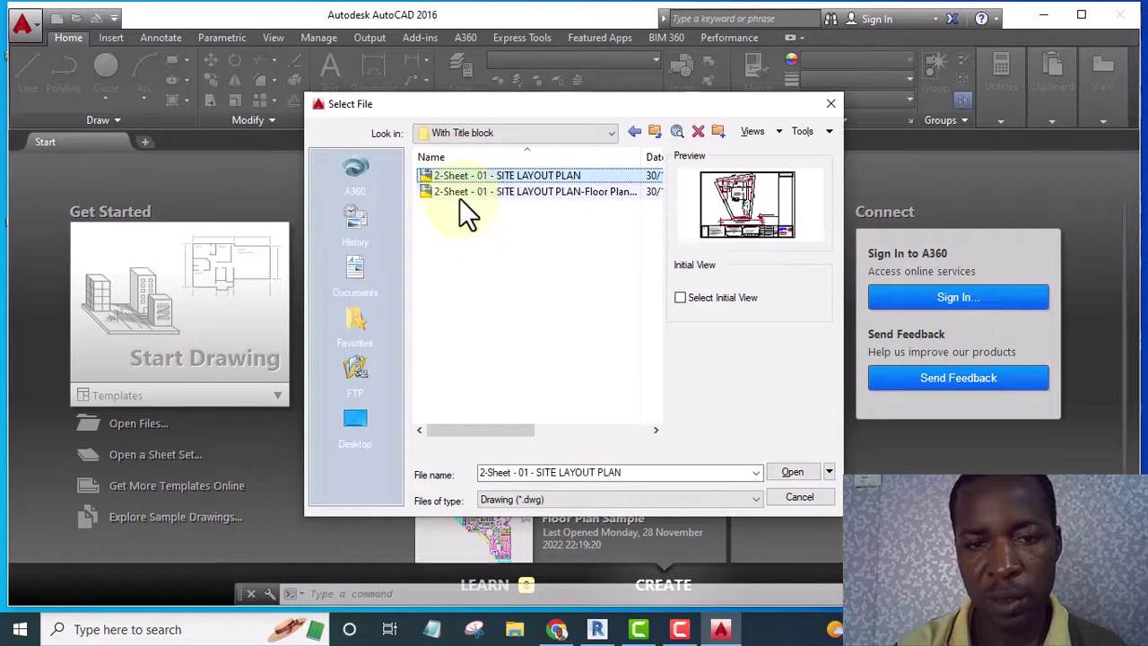
shift+click(460, 192)
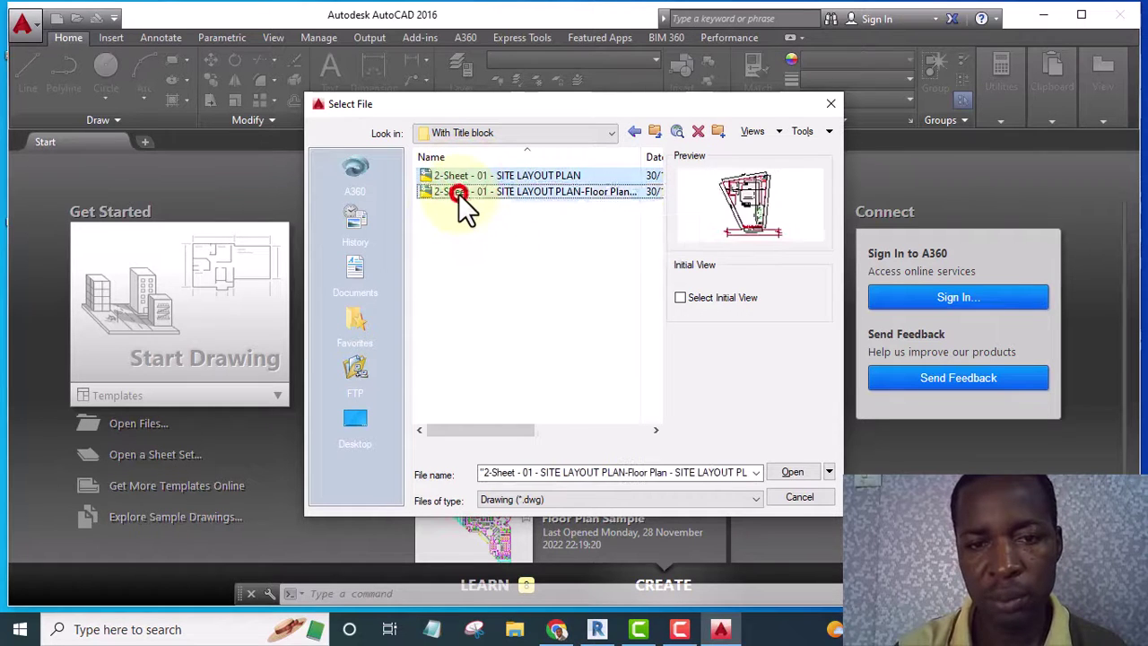
click(789, 470)
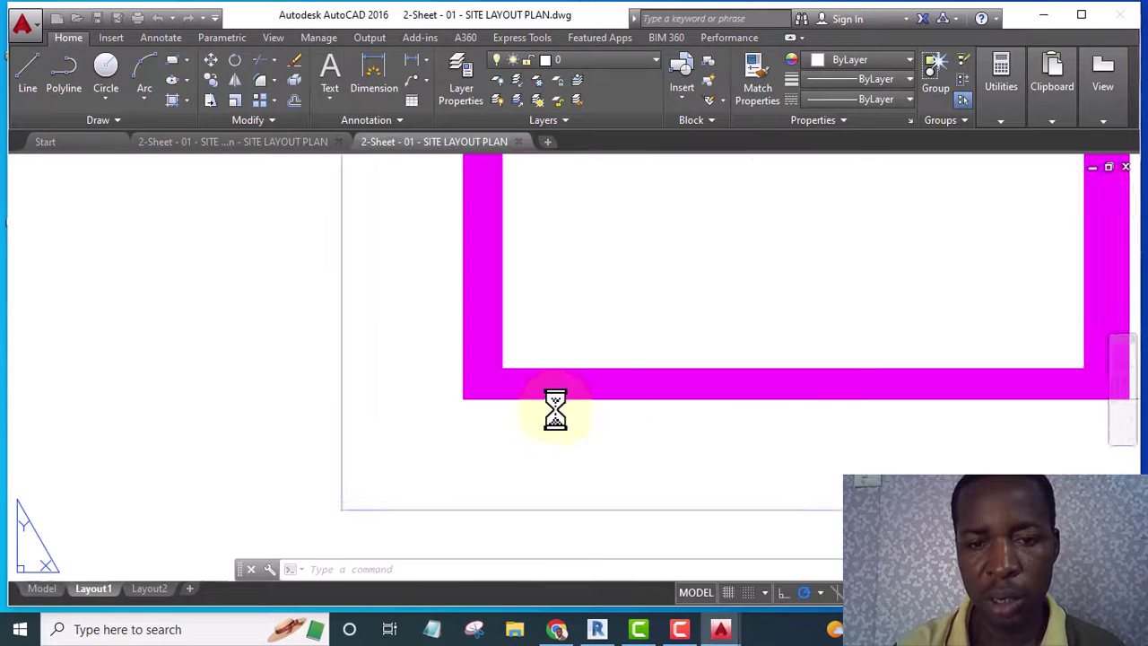
scroll(508, 420, down, 10)
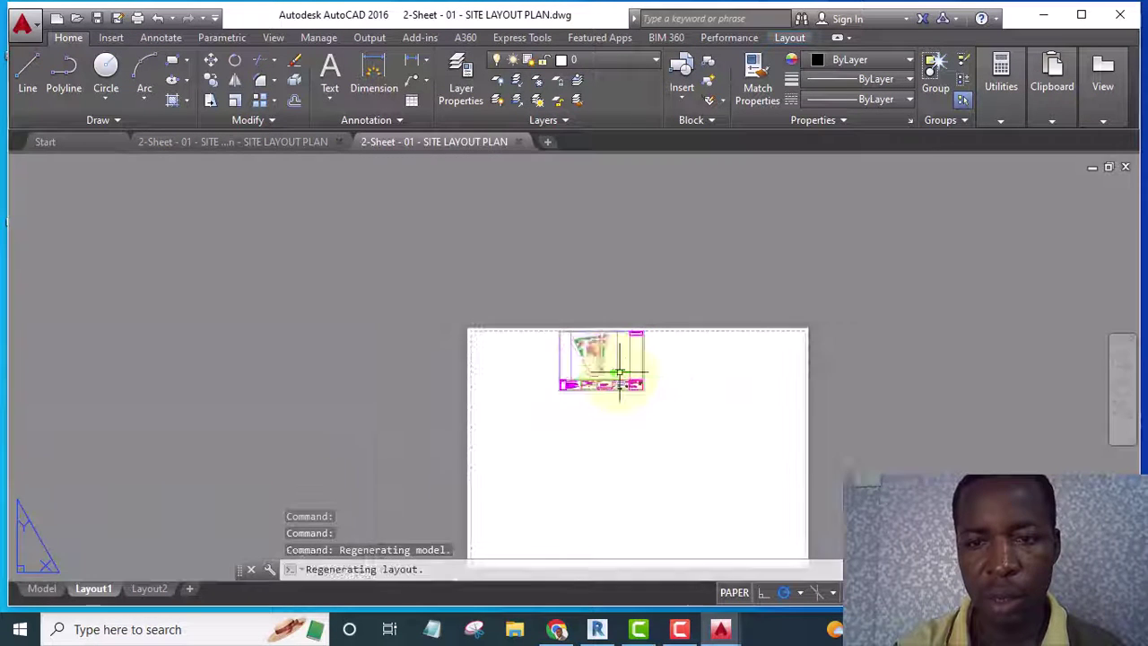
Window-select the whole Layout1 sheet, viewport and title block, and bring up its shortcut menu
scroll(627, 387, up, 4)
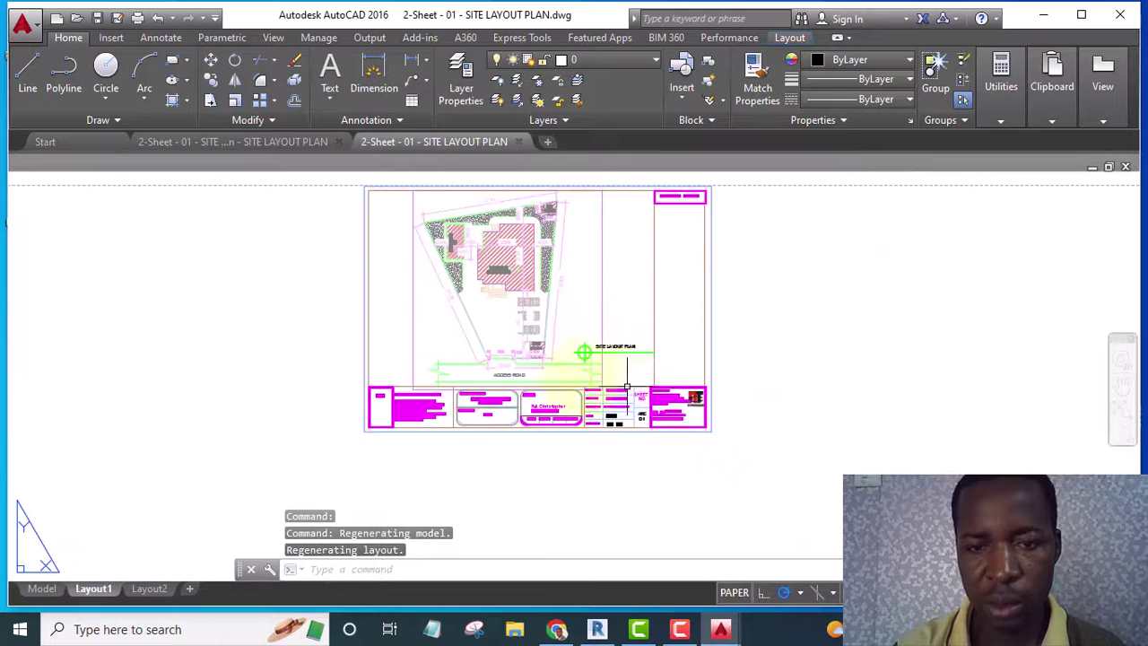
scroll(559, 372, down, 3)
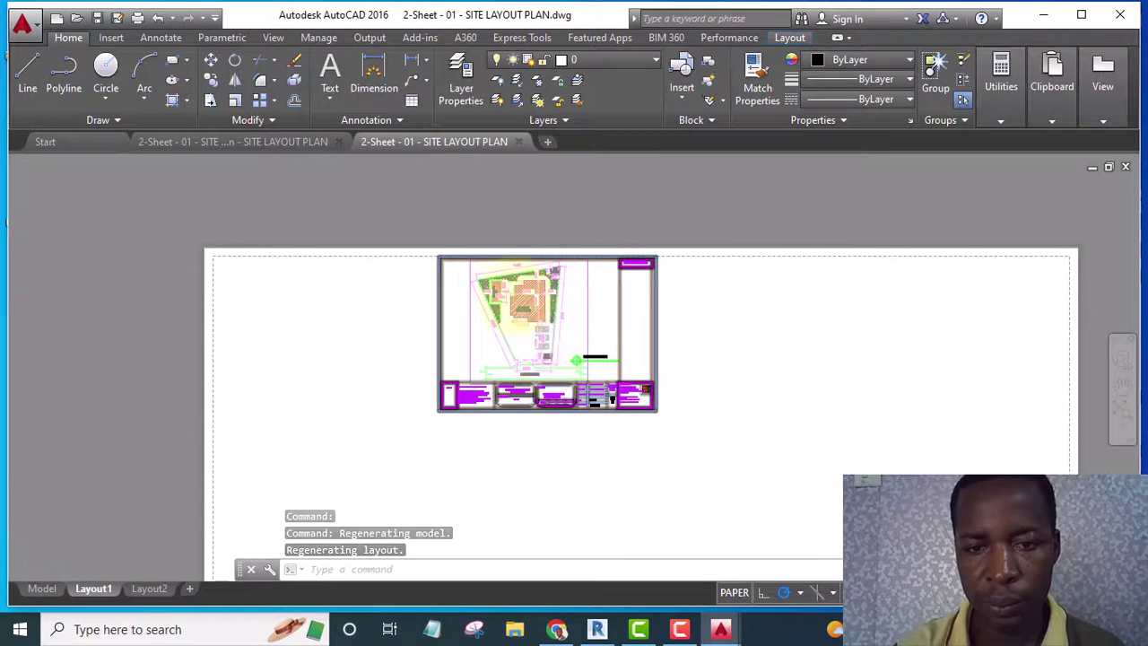
scroll(512, 275, down, 6)
scroll(520, 320, up, 6)
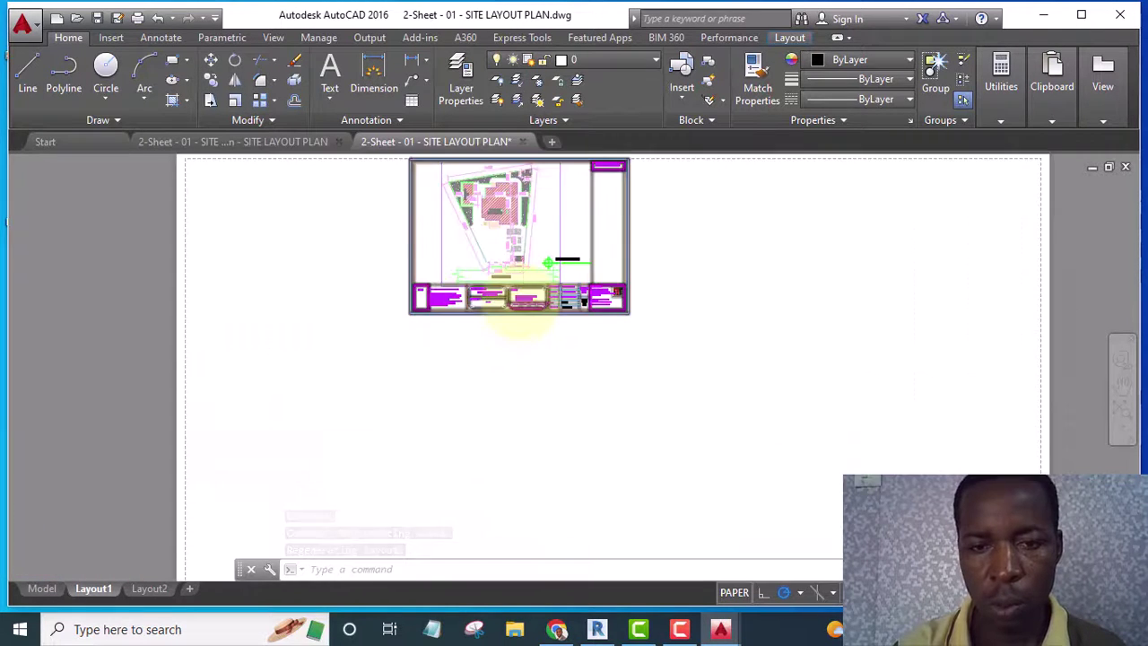
scroll(527, 323, up, 2)
scroll(539, 332, down, 8)
scroll(540, 323, up, 4)
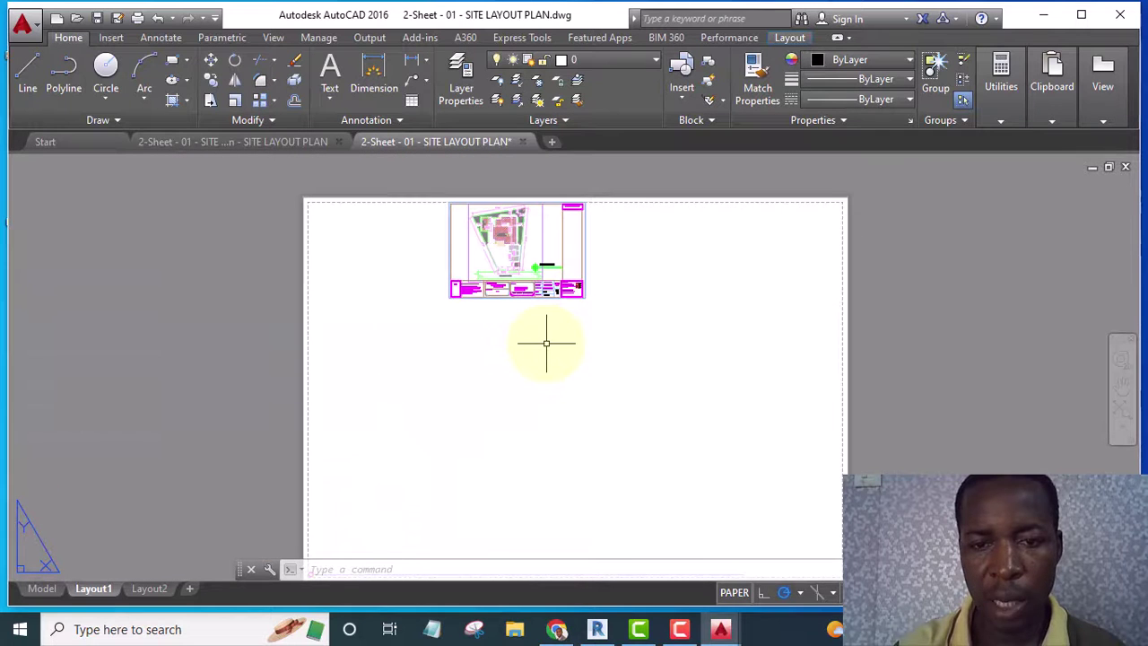
scroll(547, 332, down, 2)
scroll(529, 310, up, 6)
scroll(511, 269, down, 4)
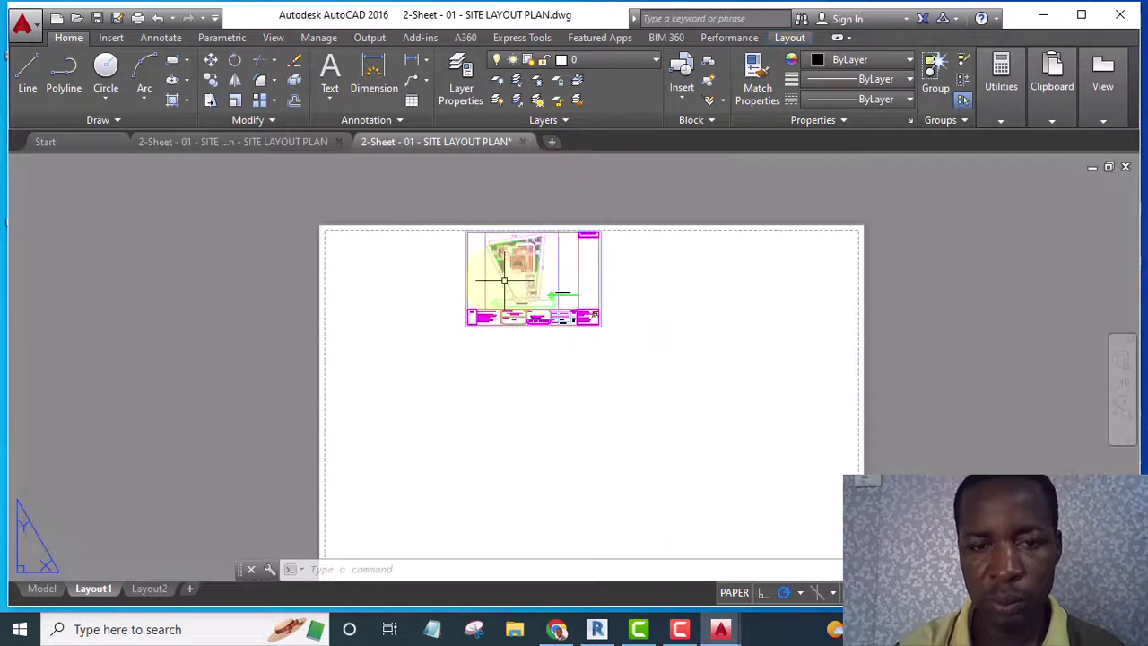
scroll(476, 256, up, 2)
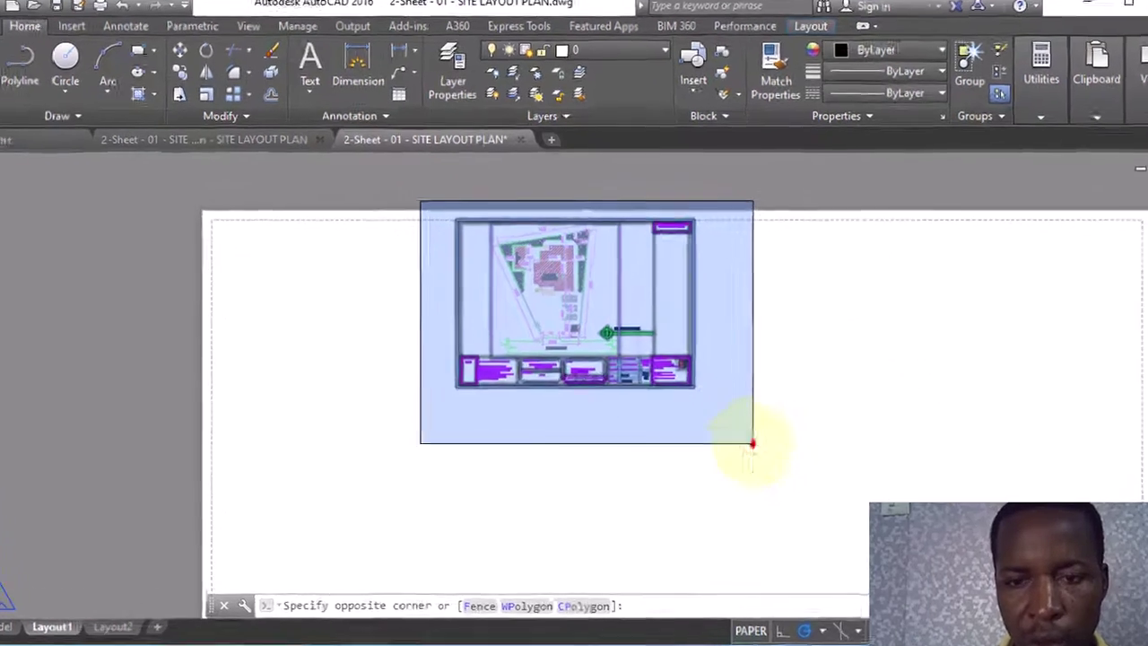
click(753, 443)
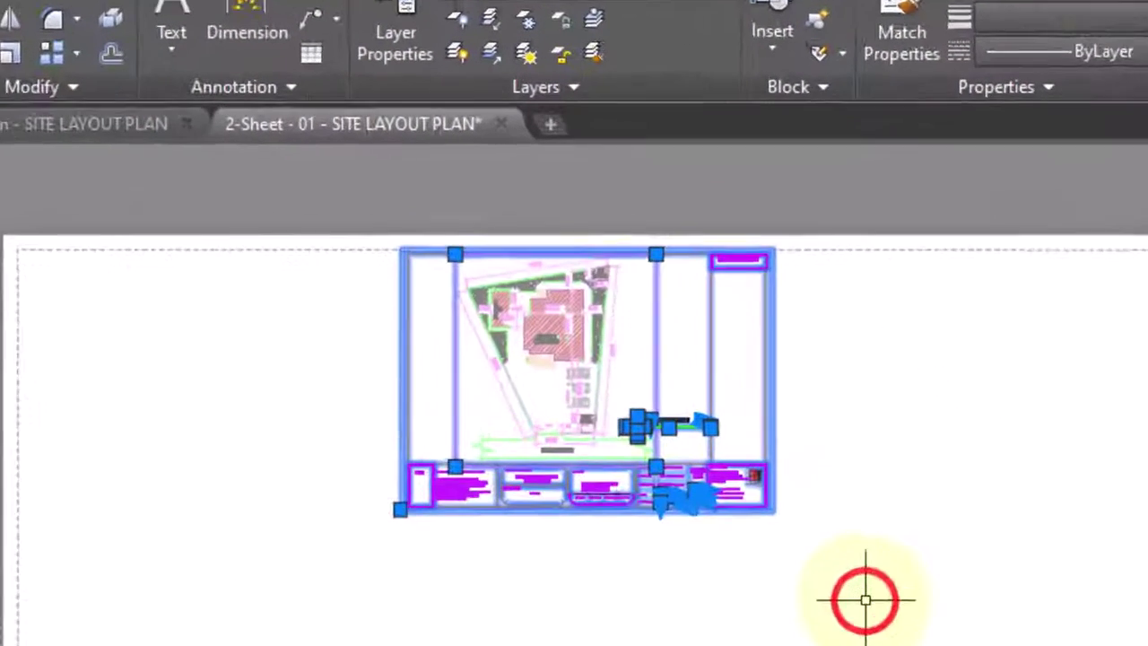
click(401, 184)
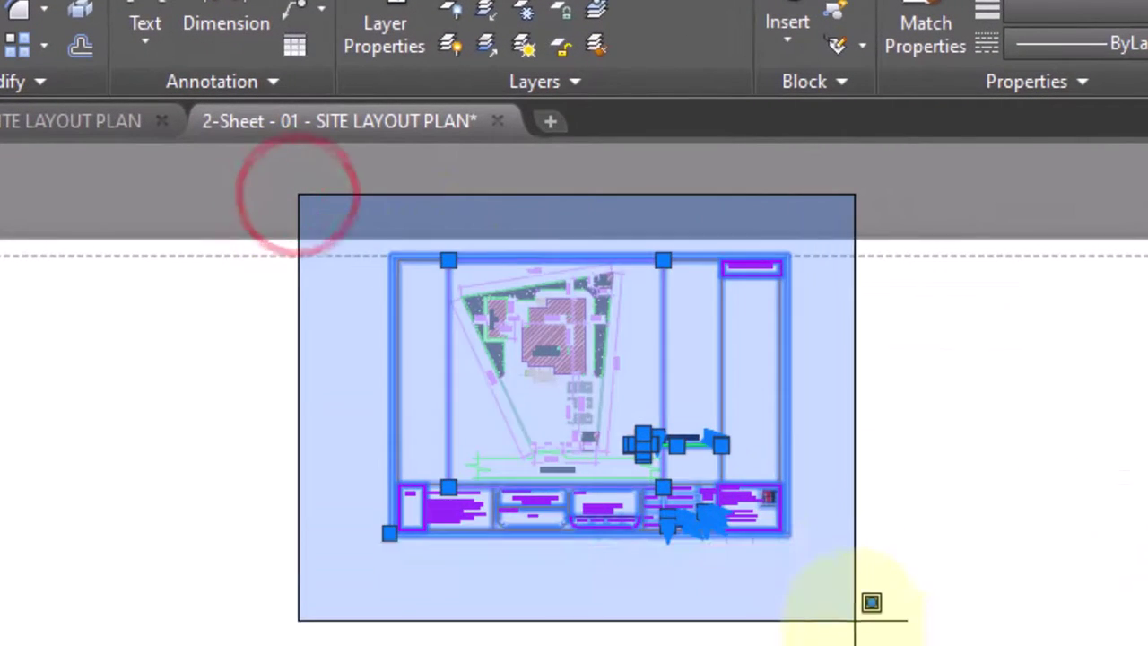
click(854, 615)
right_click(611, 193)
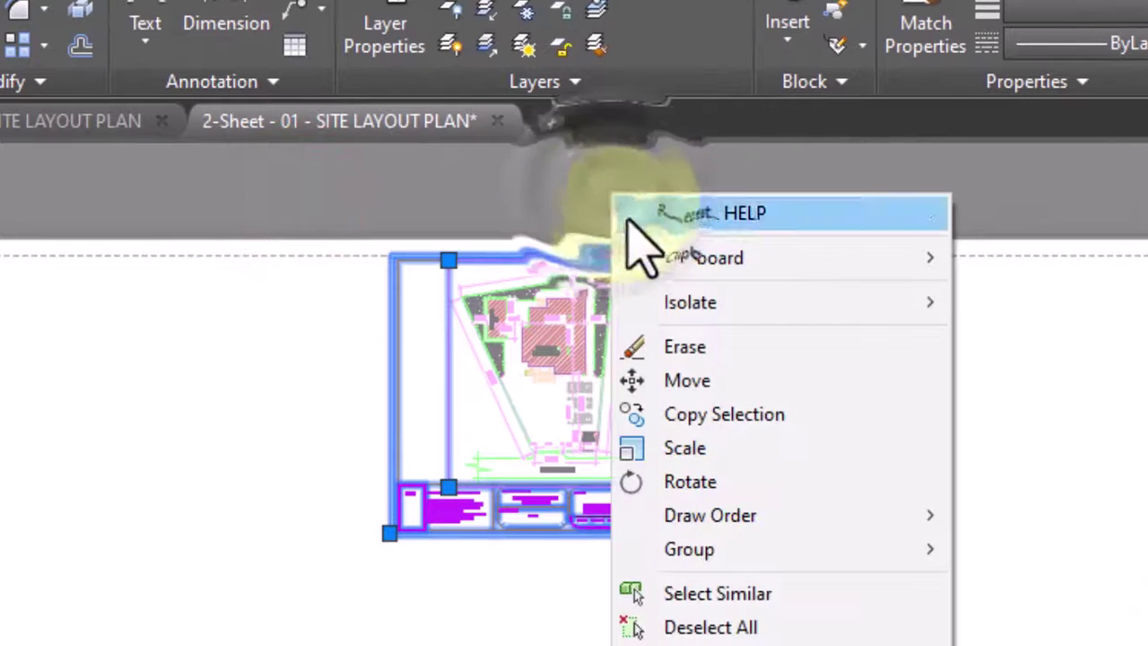
Copy the selected sheet to the clipboard and switch to the site plan's model space
mouse_move(931, 262)
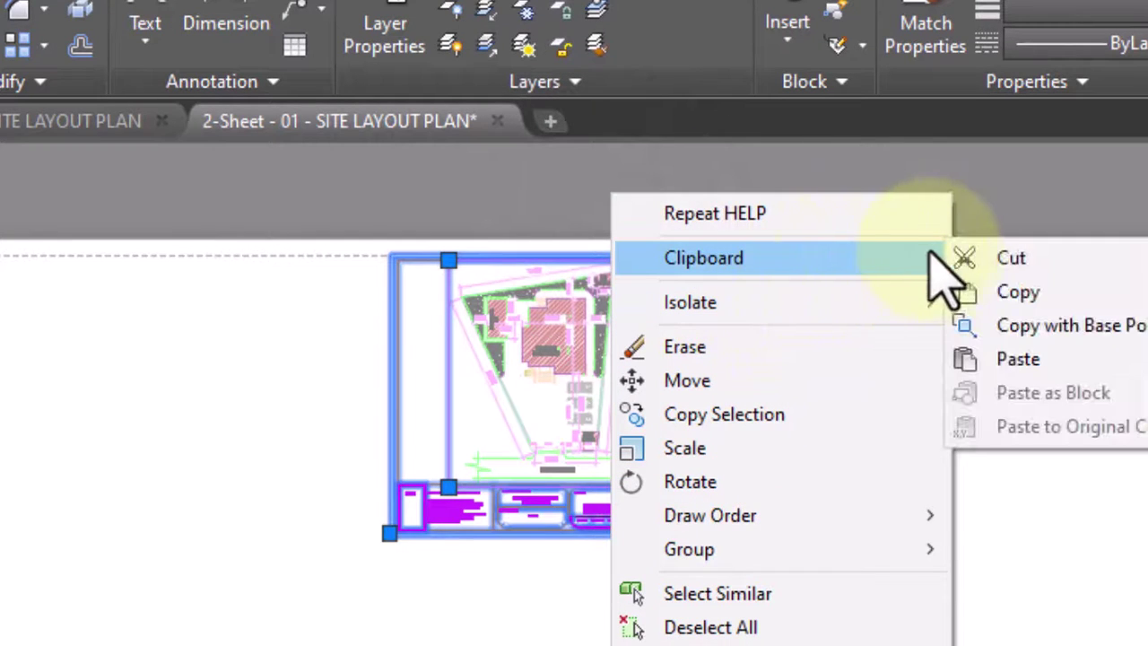
click(1023, 291)
click(0, 645)
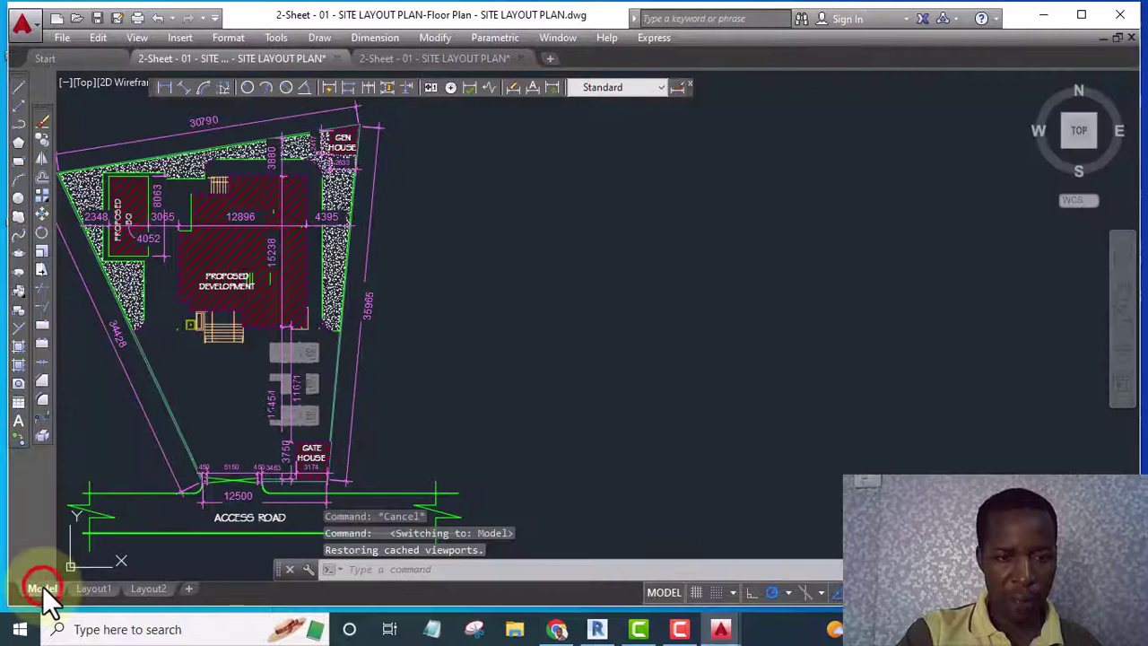
scroll(359, 269, down, 3)
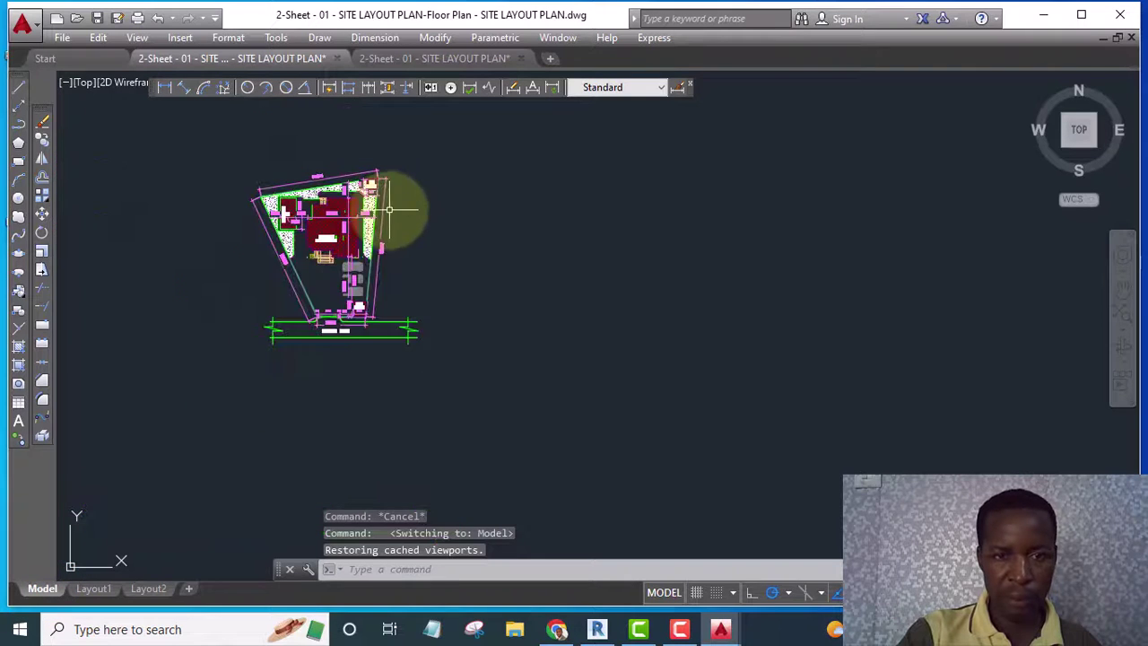
scroll(359, 224, up, 8)
scroll(350, 236, down, 8)
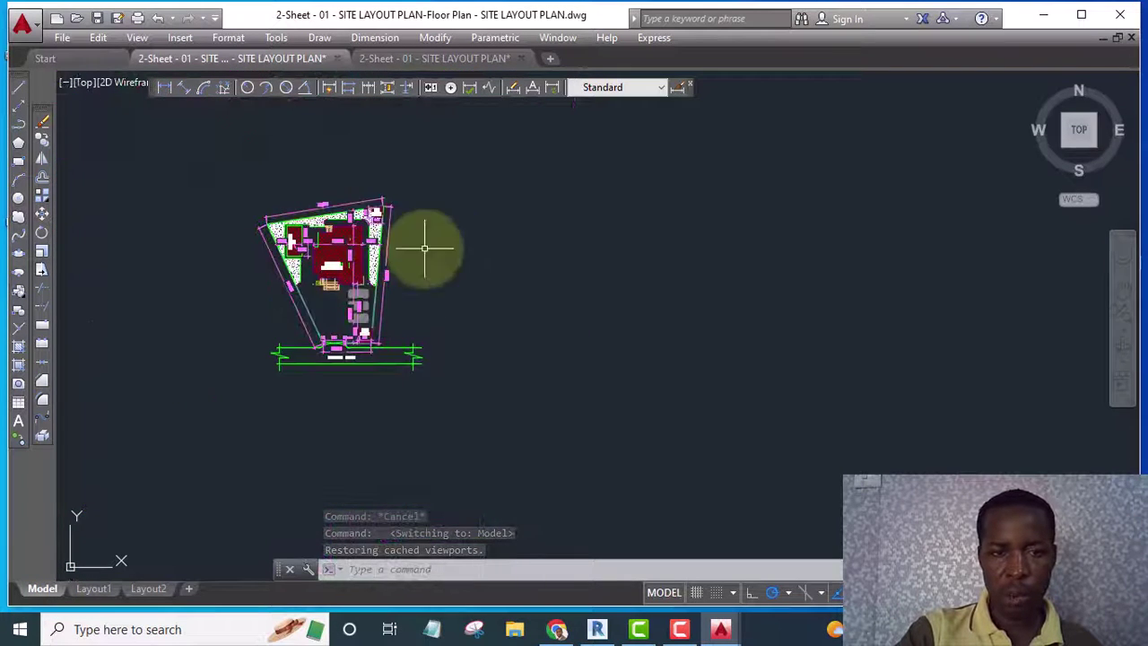
scroll(327, 310, up, 3)
Paste the title block into model space at a point right of the site plan
middle_drag(308, 287, 274, 326)
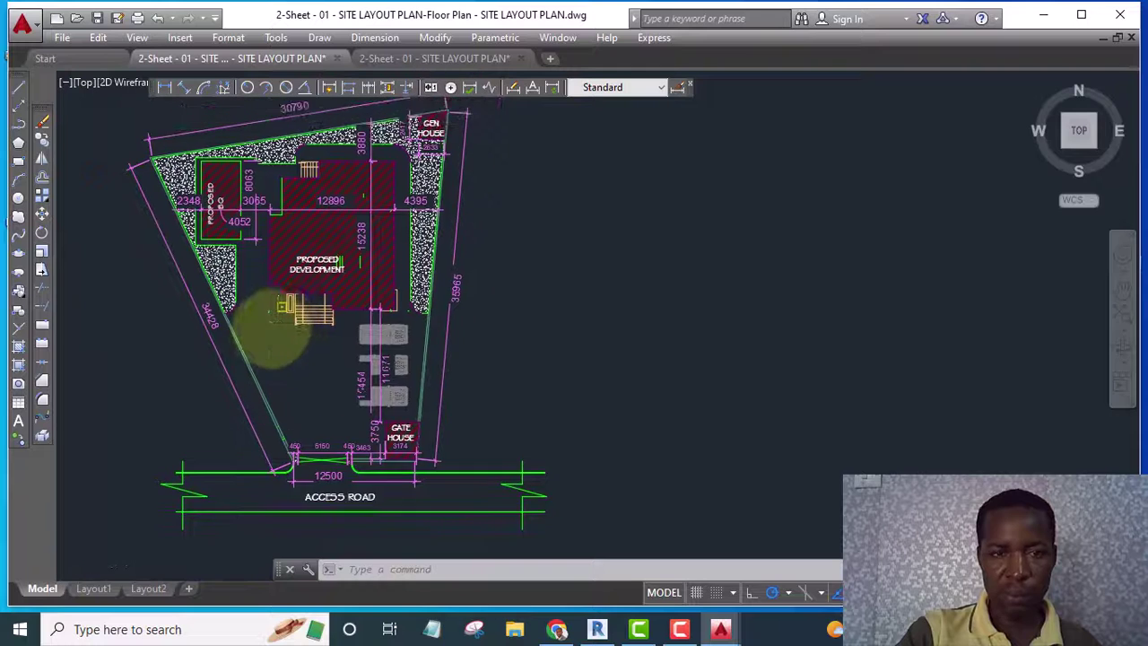
scroll(691, 280, down, 1)
middle_drag(691, 281, 593, 280)
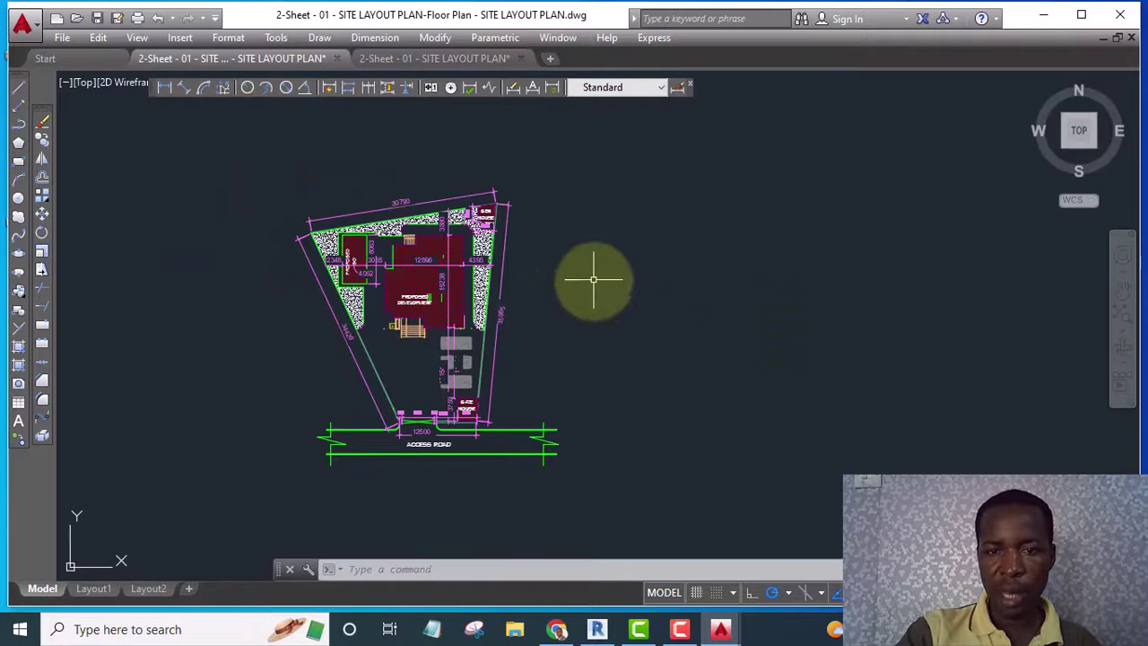
right_click(565, 244)
mouse_move(641, 282)
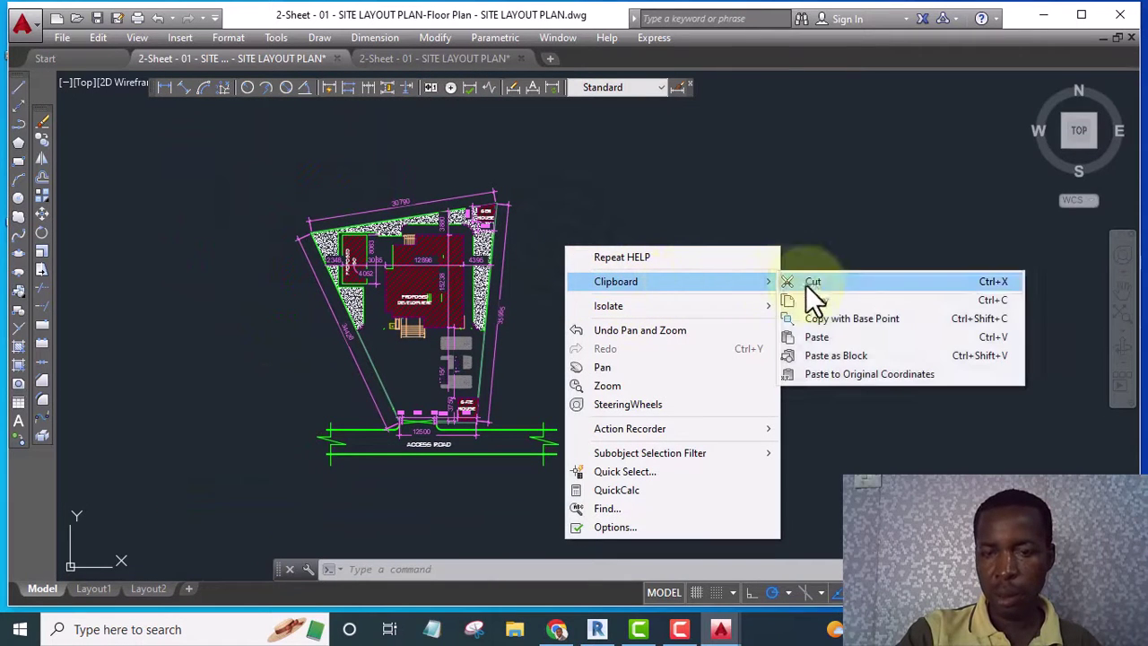
click(819, 337)
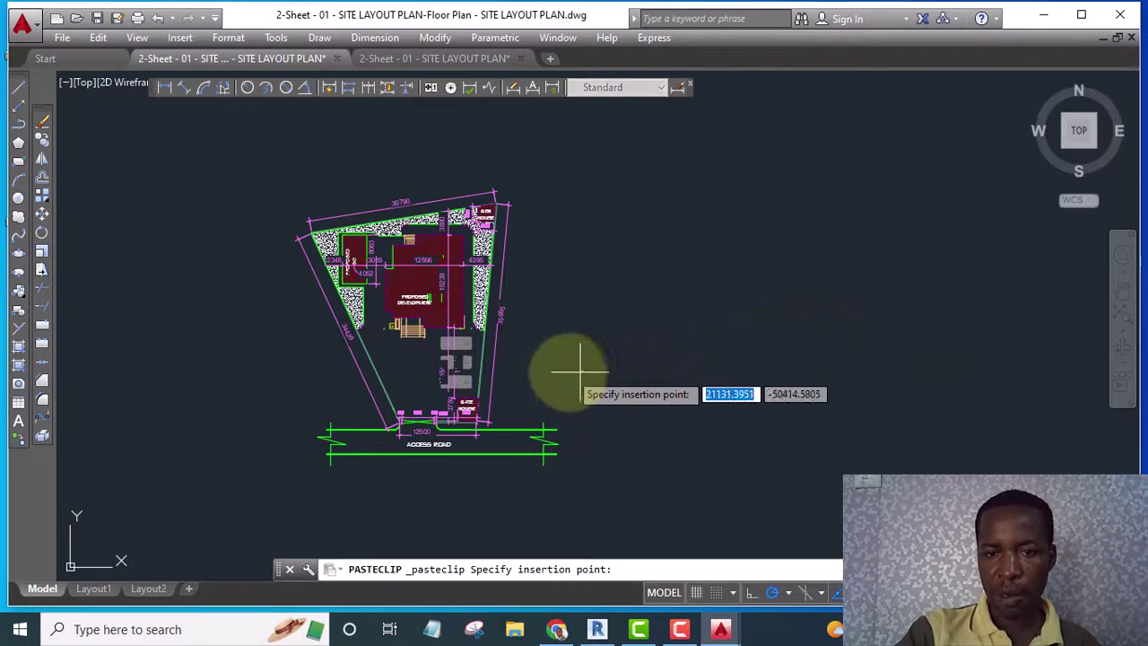
click(543, 365)
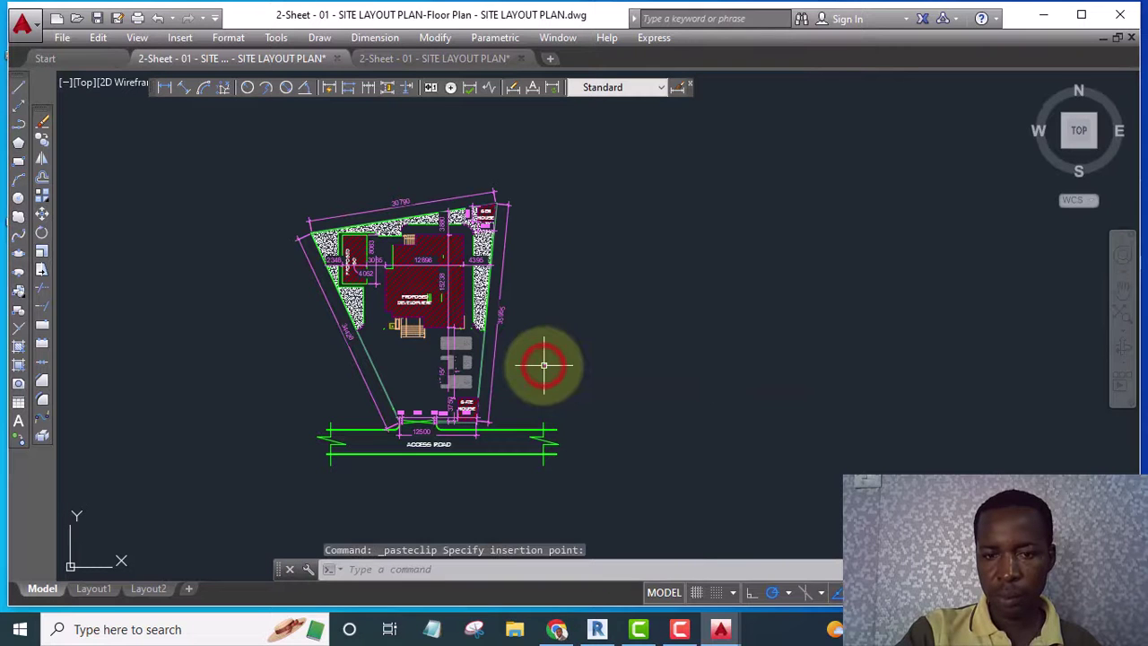
scroll(552, 371, up, 2)
scroll(543, 367, down, 8)
scroll(421, 287, up, 5)
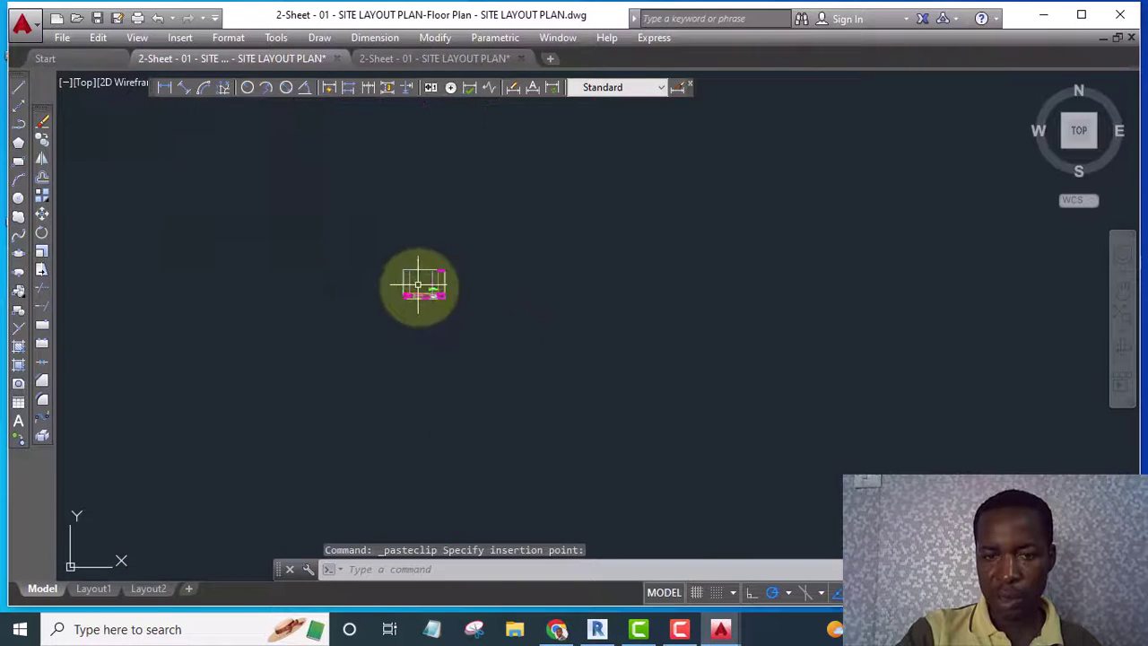
scroll(417, 285, up, 2)
scroll(526, 302, down, 8)
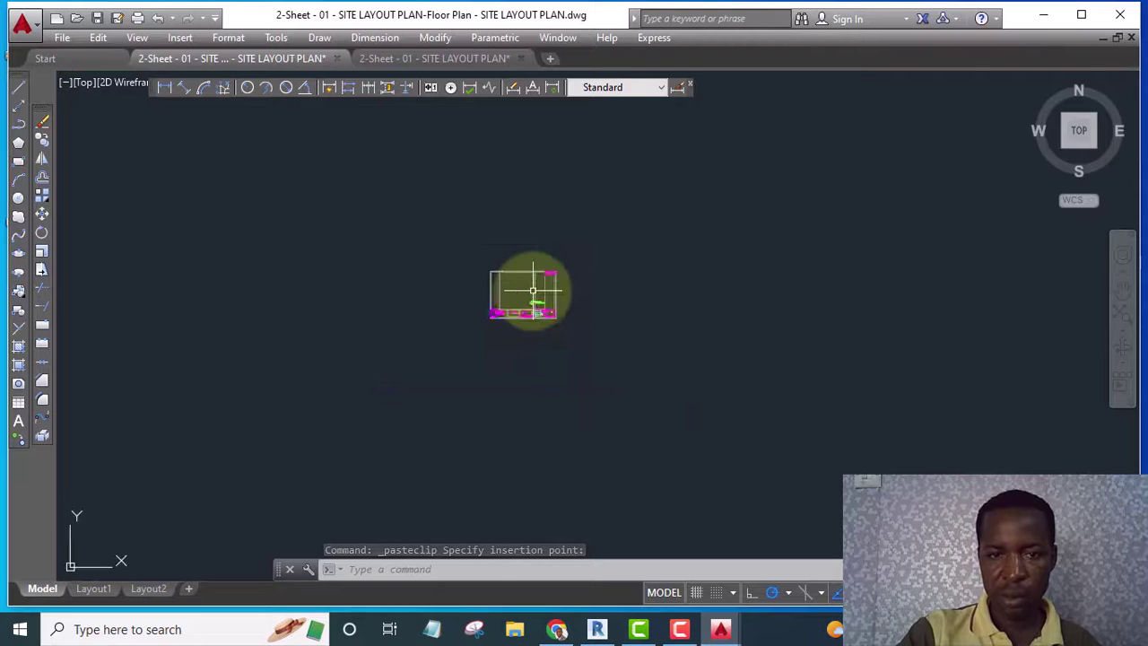
scroll(538, 290, up, 4)
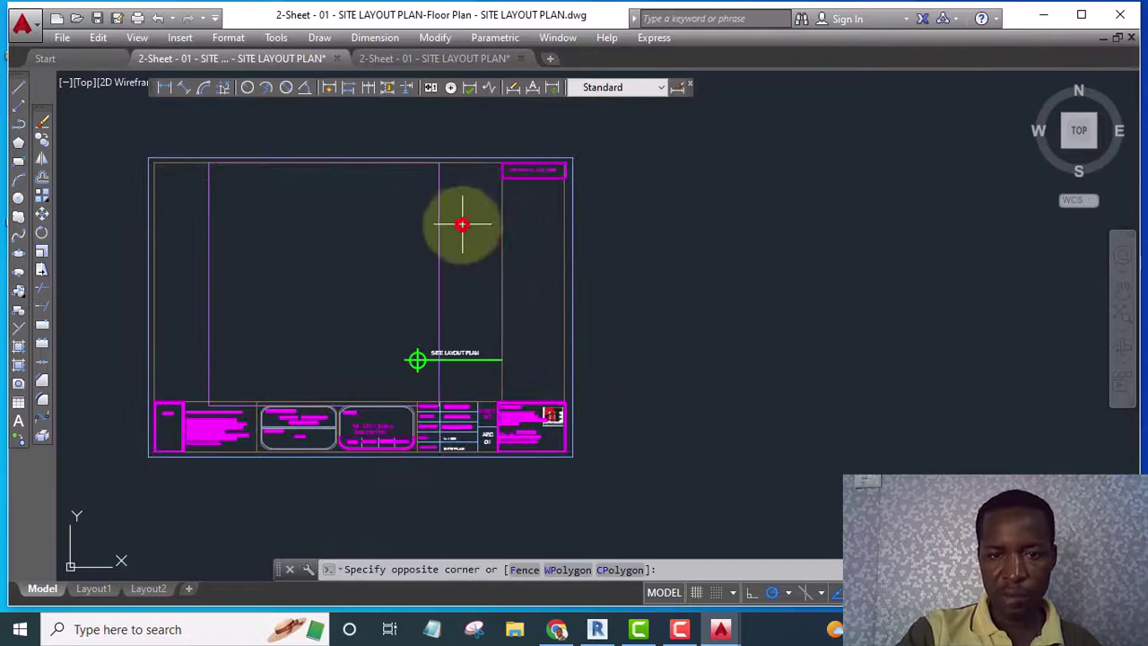
Delete the inner viewport frame from the pasted title block
click(389, 256)
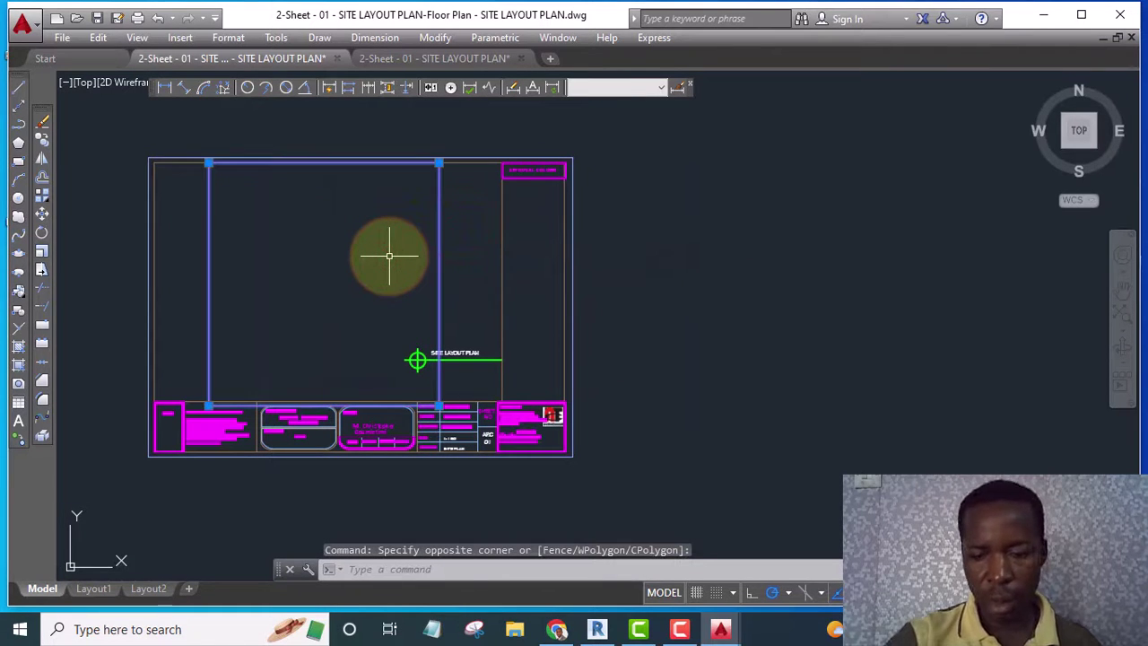
key(Delete)
scroll(595, 328, down, 4)
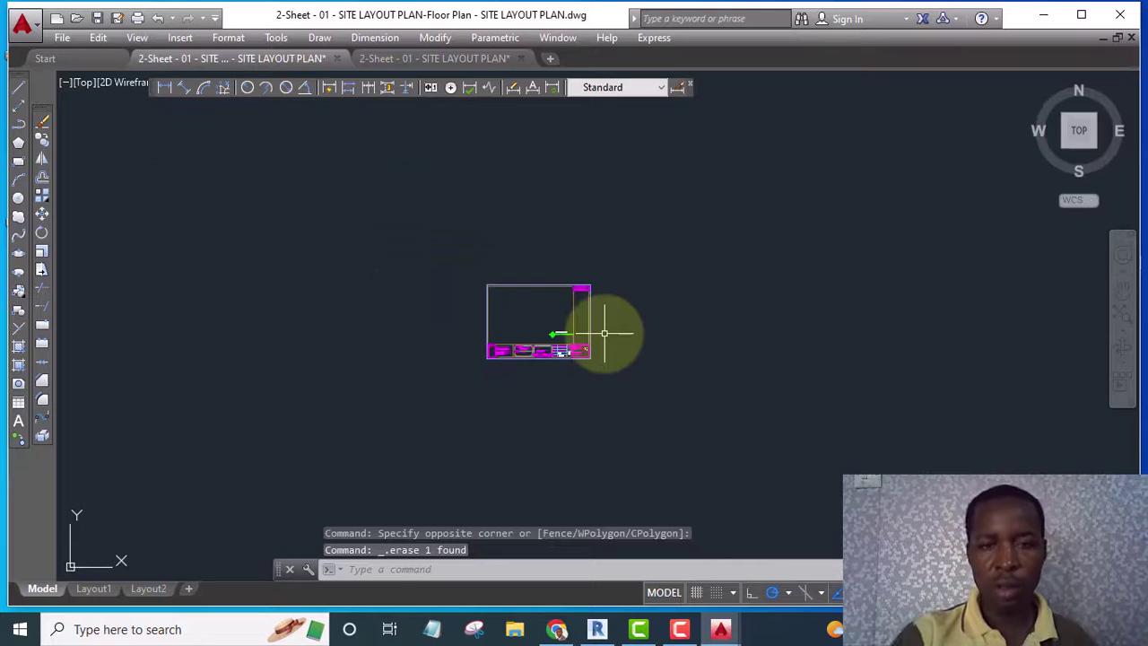
scroll(604, 332, up, 6)
scroll(580, 299, down, 4)
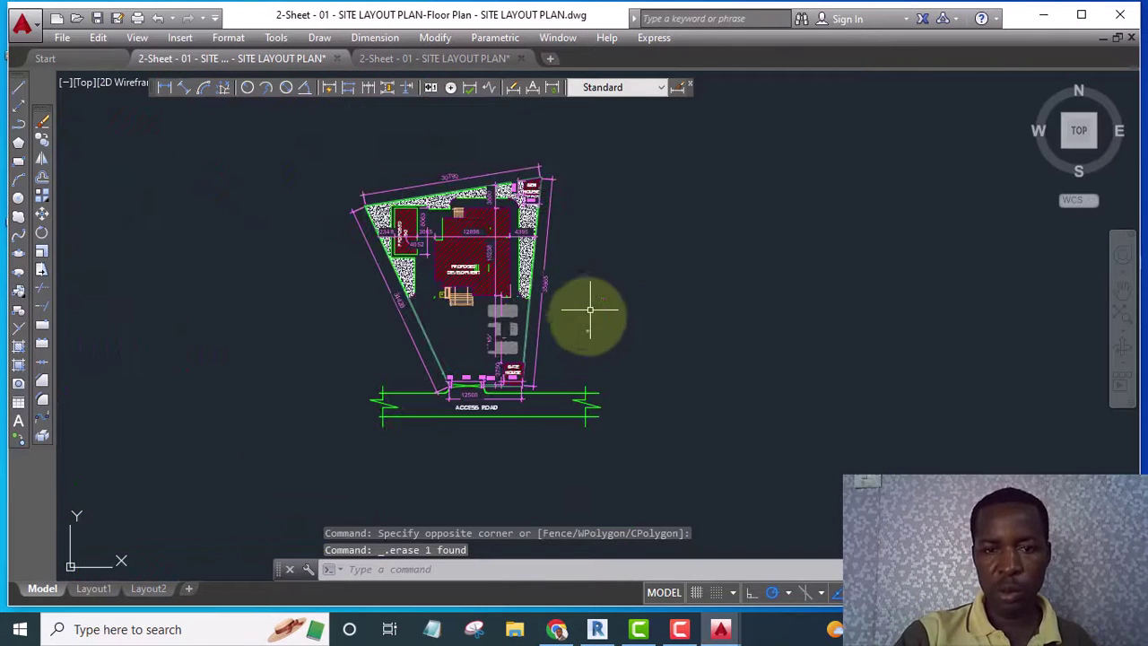
scroll(551, 344, up, 4)
Move the small title block closer to the site plan
click(526, 342)
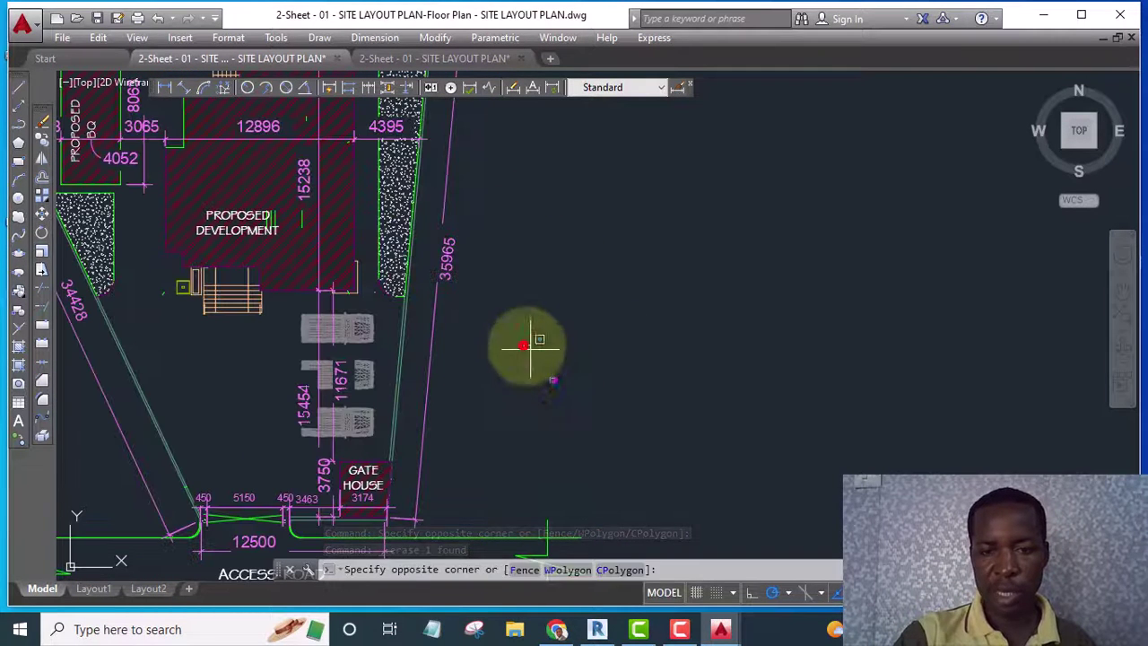
click(659, 437)
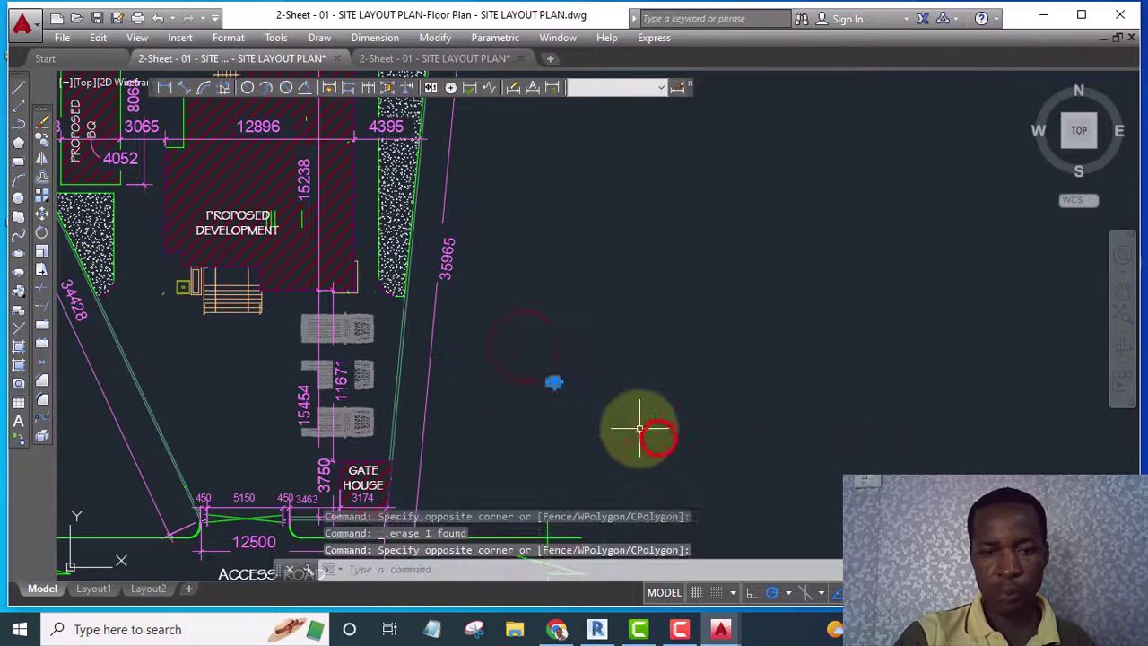
click(43, 212)
click(552, 382)
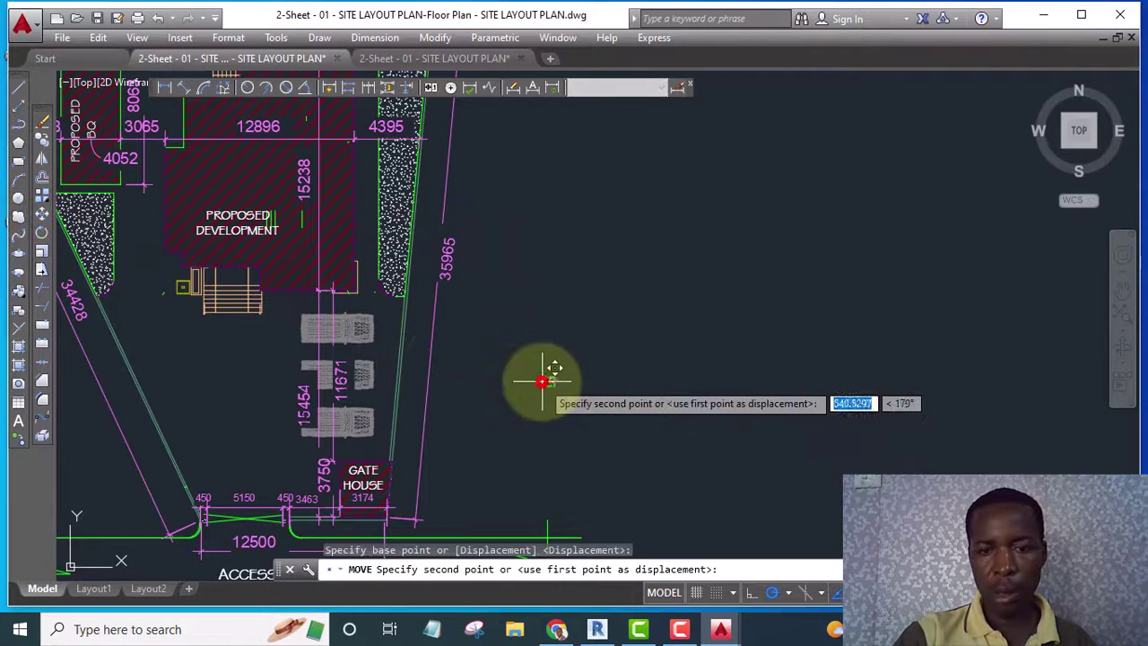
scroll(448, 377, down, 8)
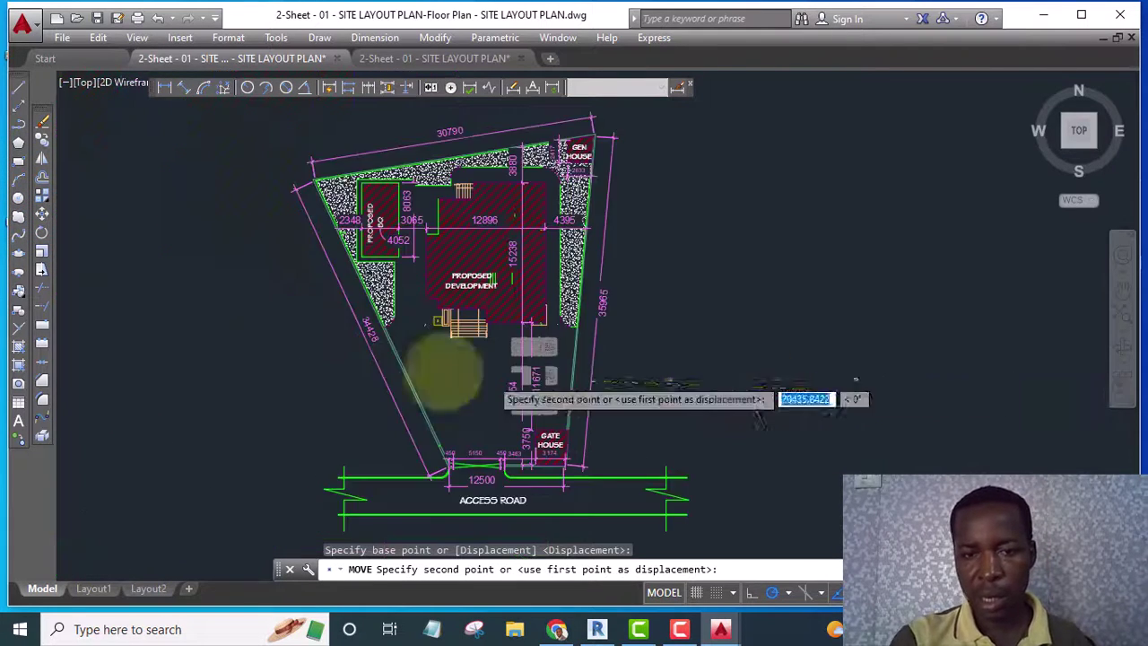
click(690, 375)
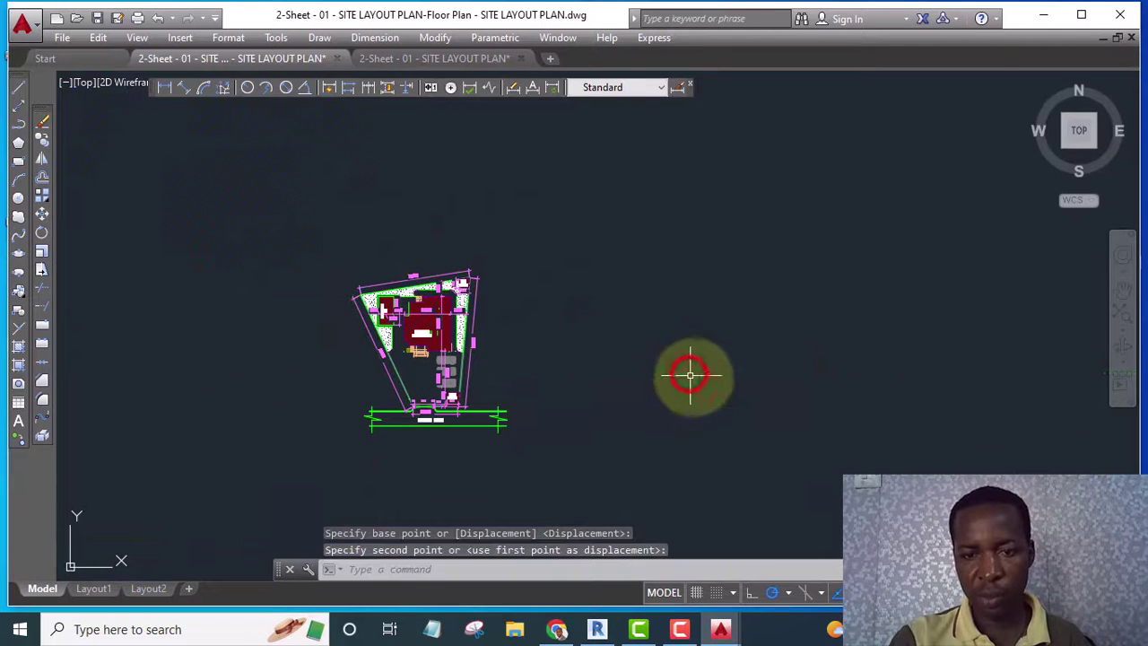
scroll(705, 377, down, 5)
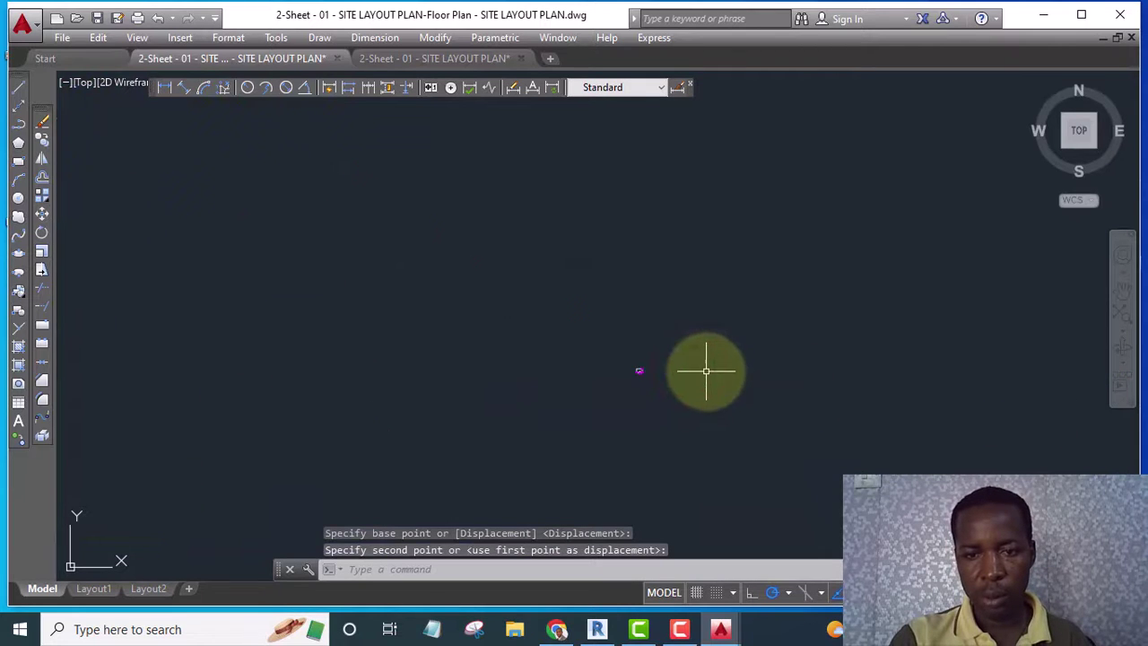
Scale the title block by a factor of 100 beside the plan
click(524, 313)
click(348, 463)
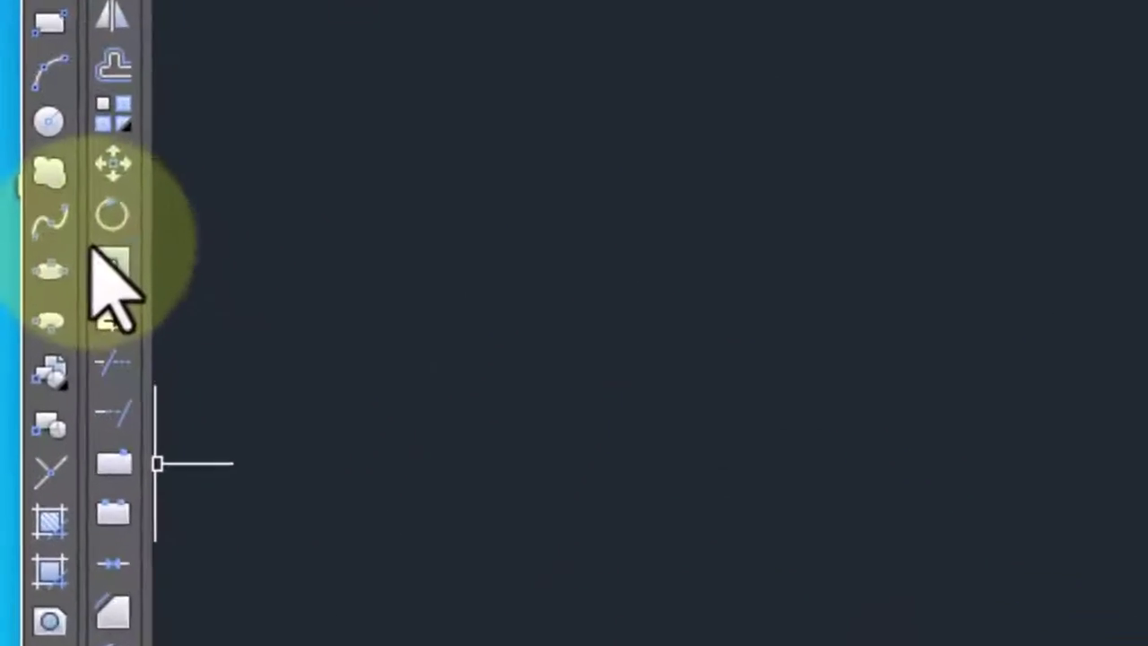
click(139, 267)
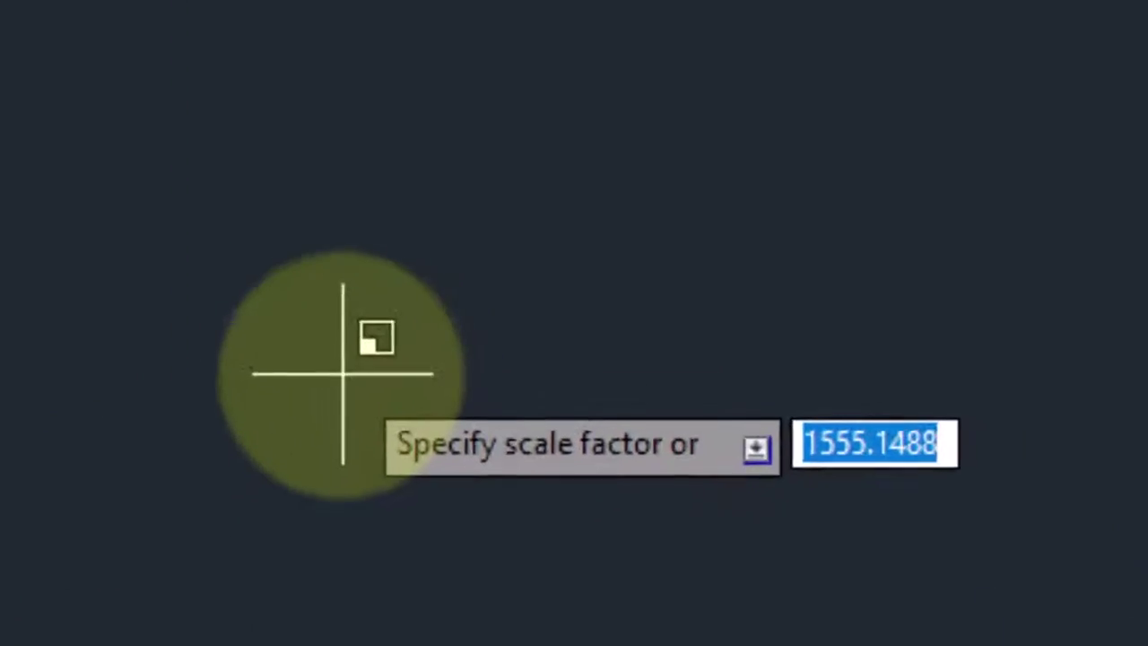
text(100)
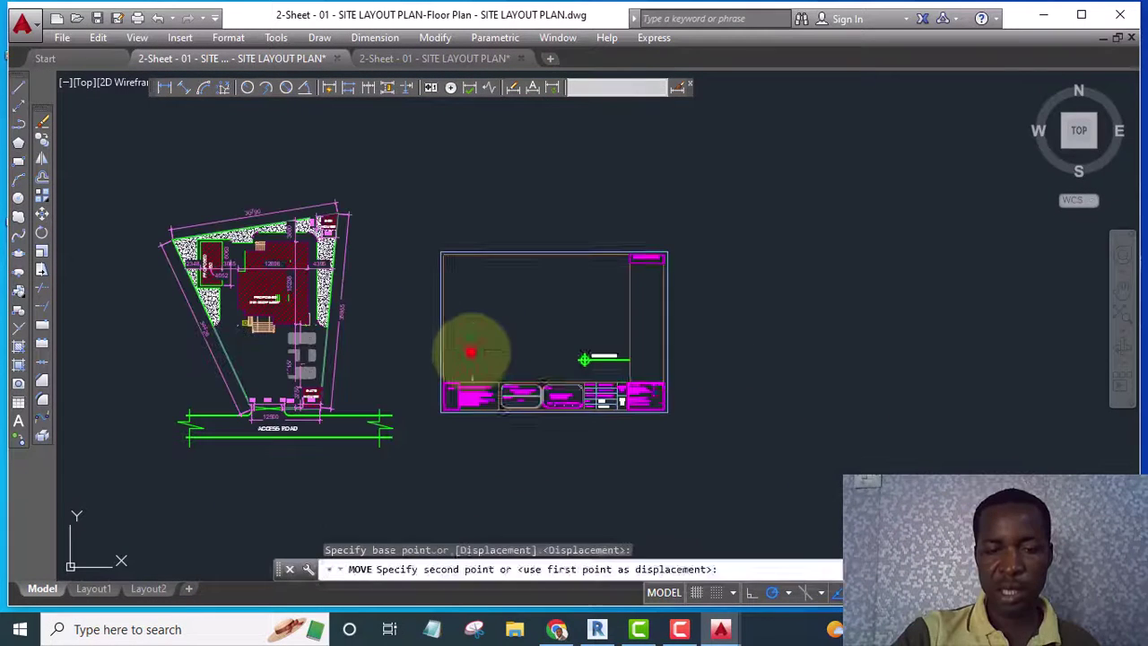
click(480, 350)
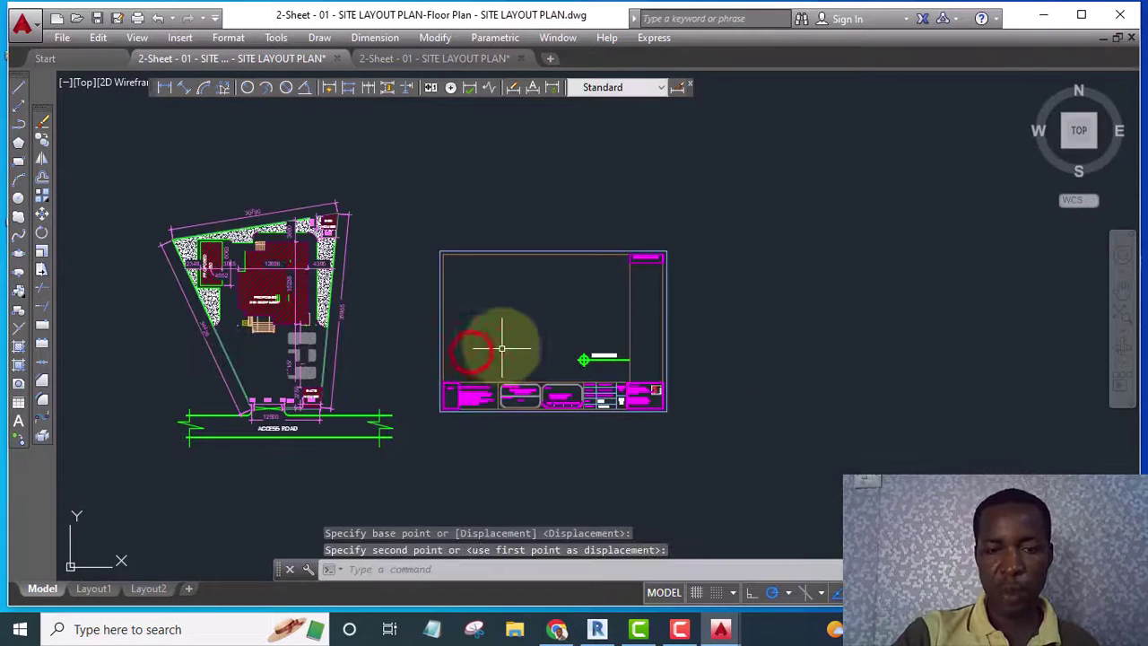
scroll(320, 287, up, 4)
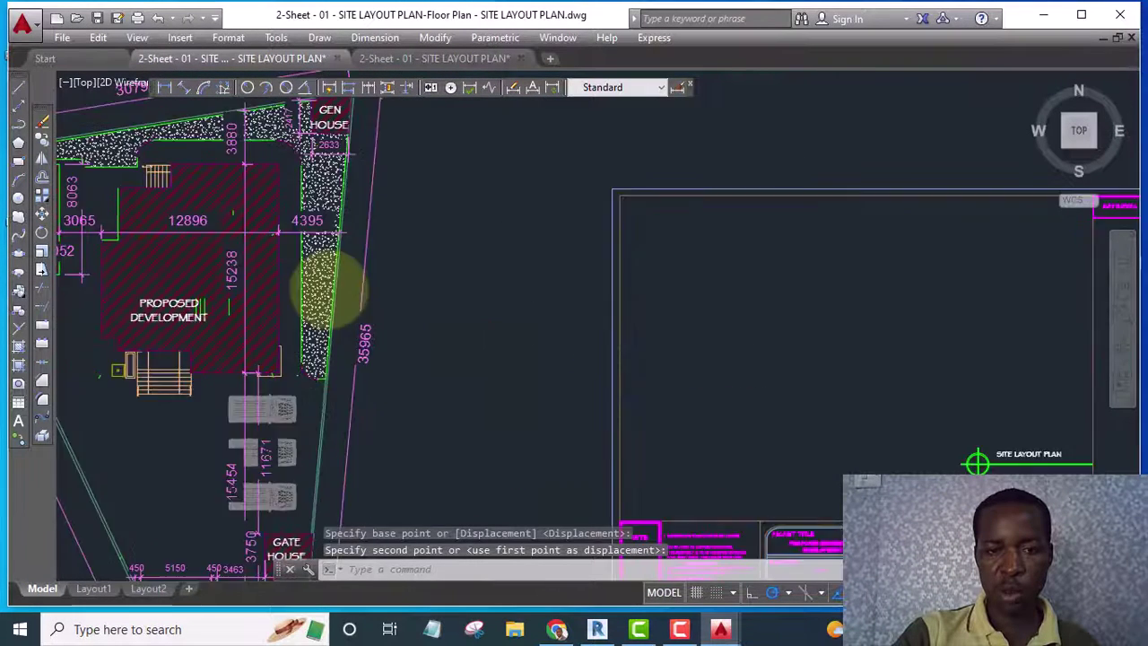
scroll(328, 289, down, 5)
scroll(243, 321, up, 4)
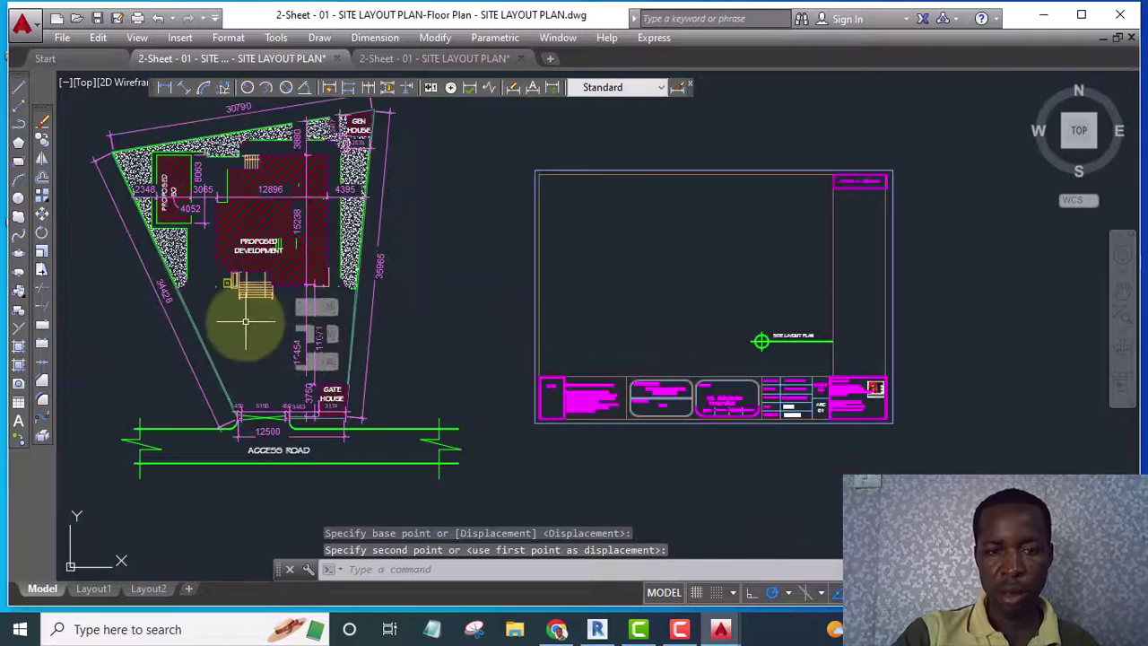
scroll(376, 357, down, 4)
scroll(376, 357, up, 6)
scroll(446, 377, down, 2)
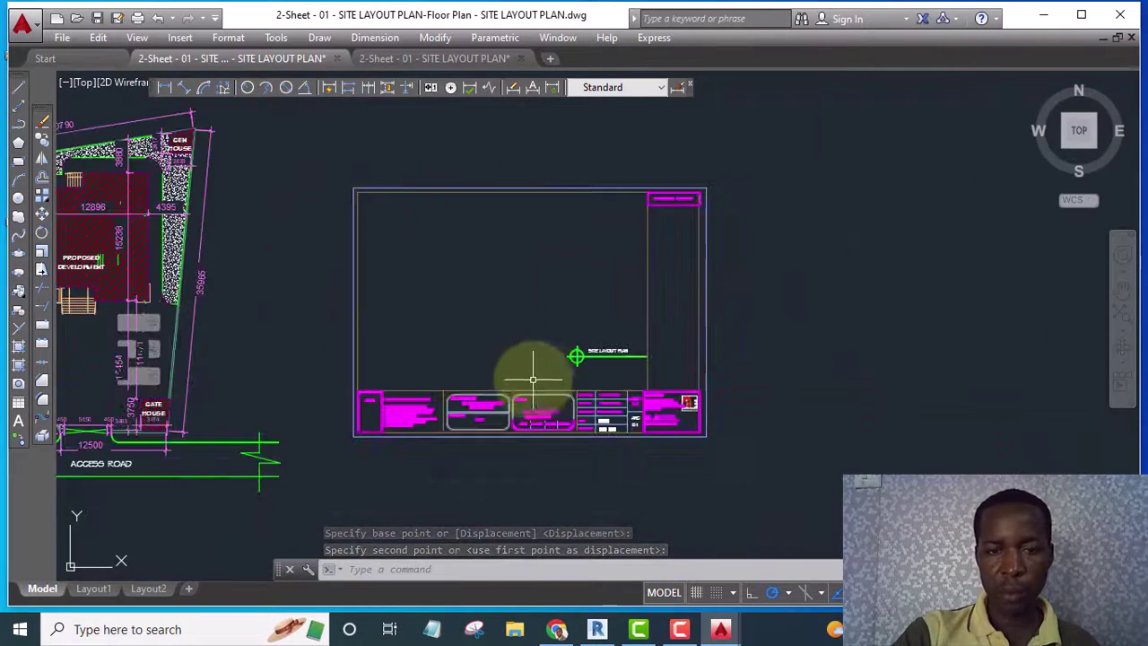
scroll(605, 362, up, 4)
scroll(593, 364, down, 6)
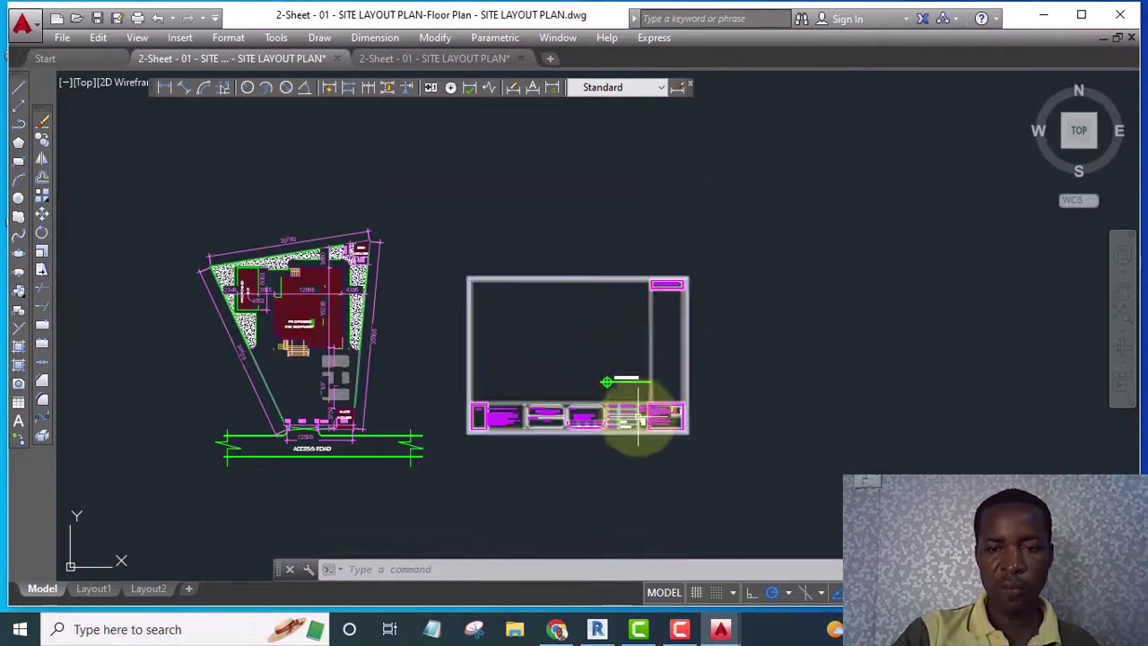
scroll(636, 416, up, 4)
scroll(633, 417, up, 4)
scroll(547, 380, down, 8)
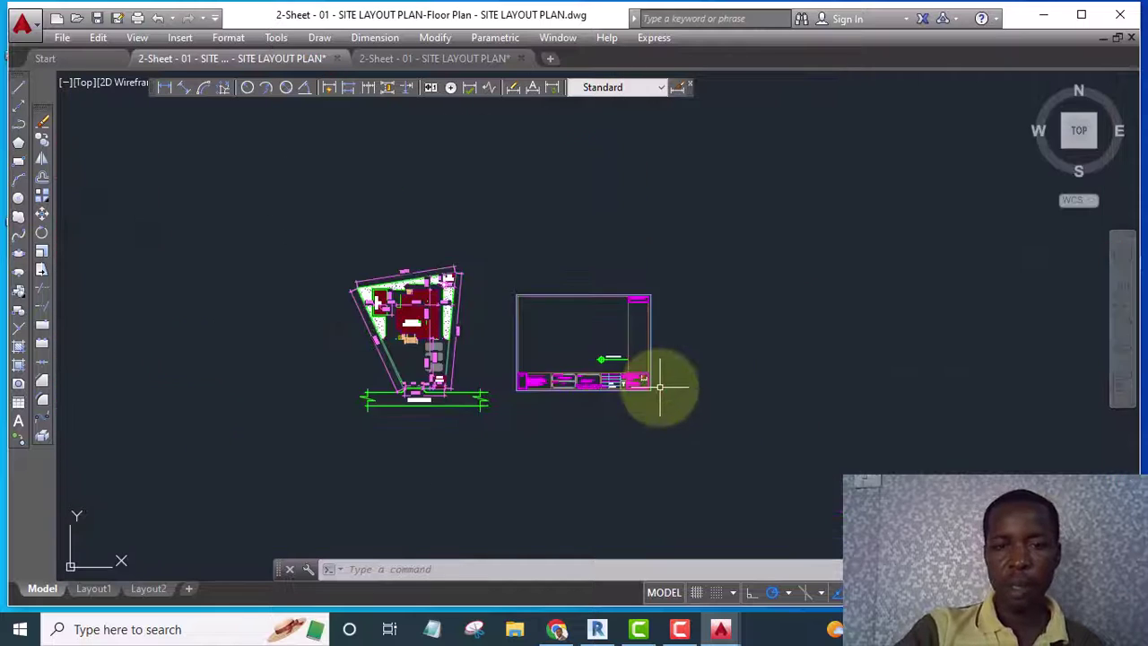
scroll(645, 388, up, 2)
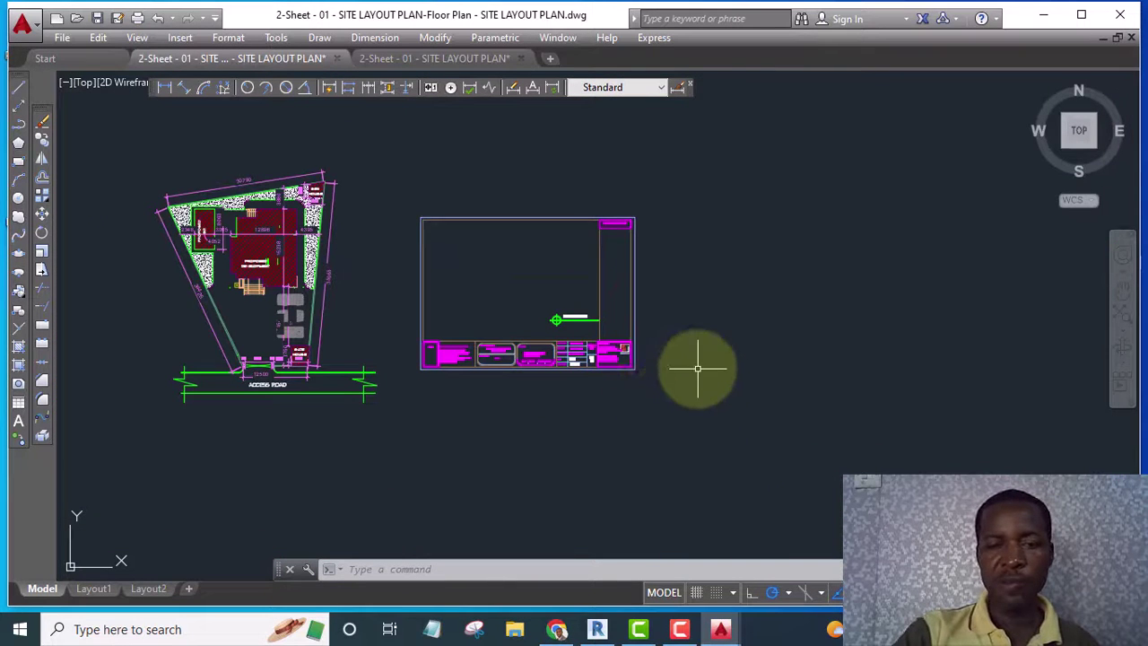